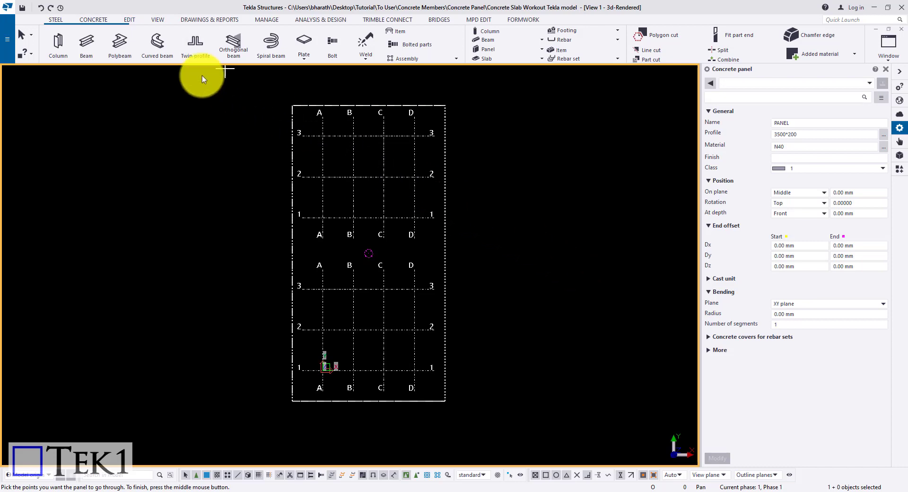
# Step: Start a concrete panel and set its name to CONCRETE WALL and its profile to 3000*180
pyautogui.click(94, 22)
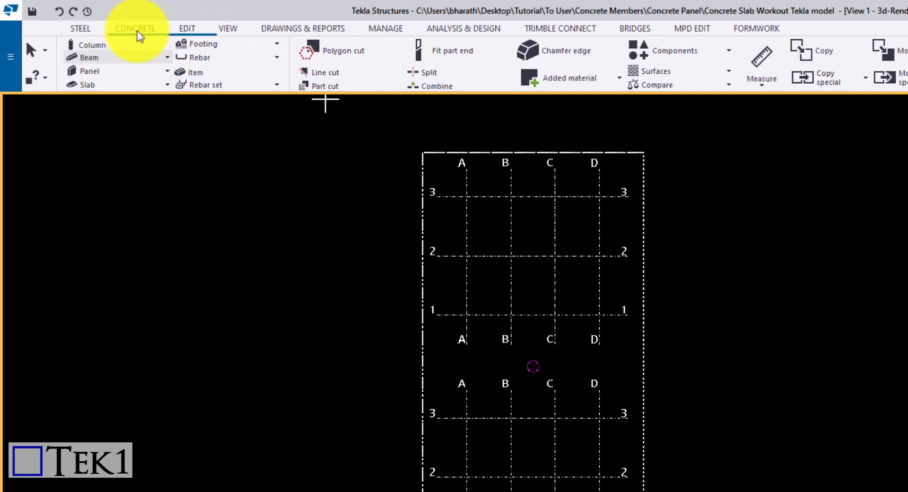
pyautogui.click(114, 48)
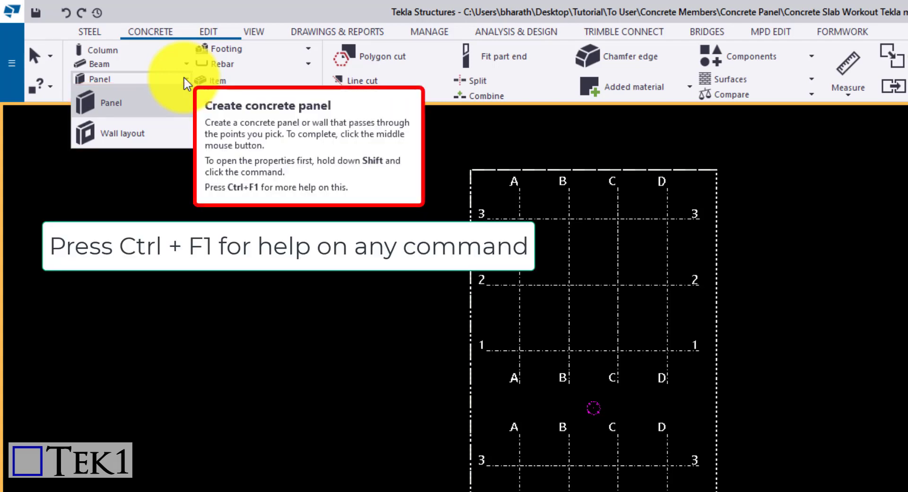
pyautogui.click(177, 105)
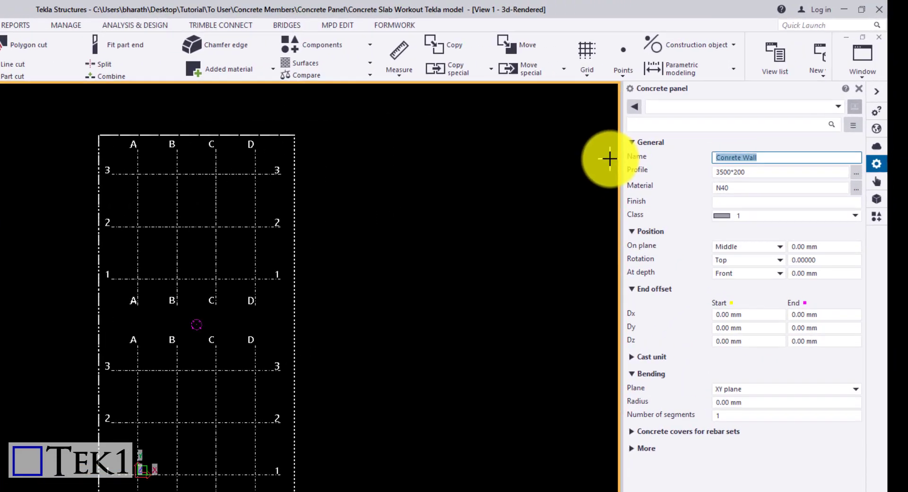
pyautogui.write('CONCRETE WALL')
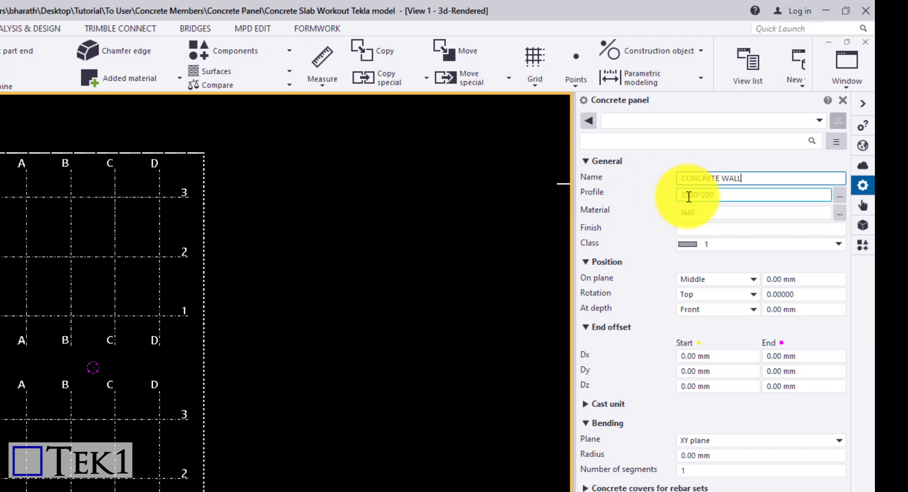
pyautogui.click(688, 196)
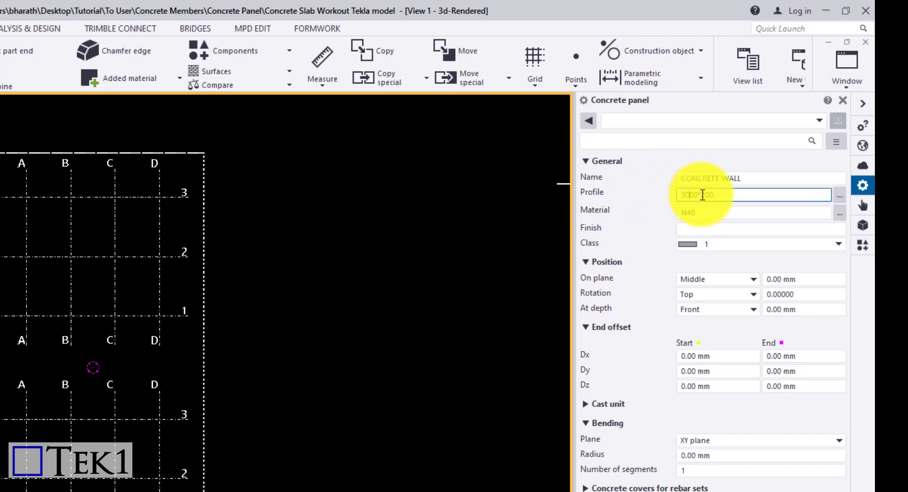
pyautogui.moveTo(701, 194); pyautogui.dragTo(732, 194)
pyautogui.write('18')
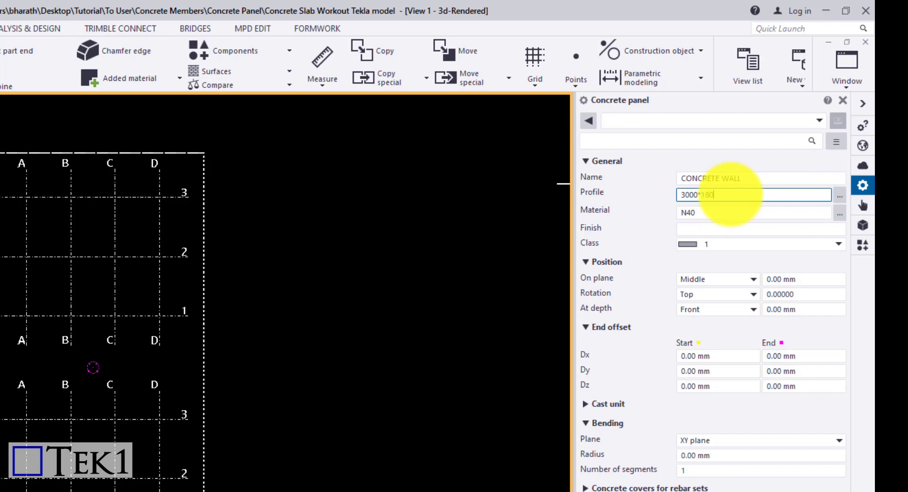
pyautogui.write('0')
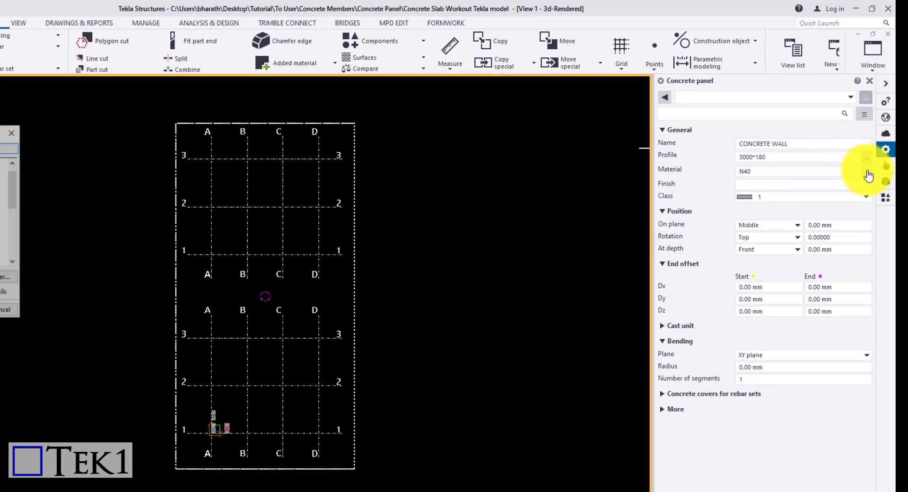
# Step: Set the concrete panel's material to N32 and its class to 99
pyautogui.click(840, 213)
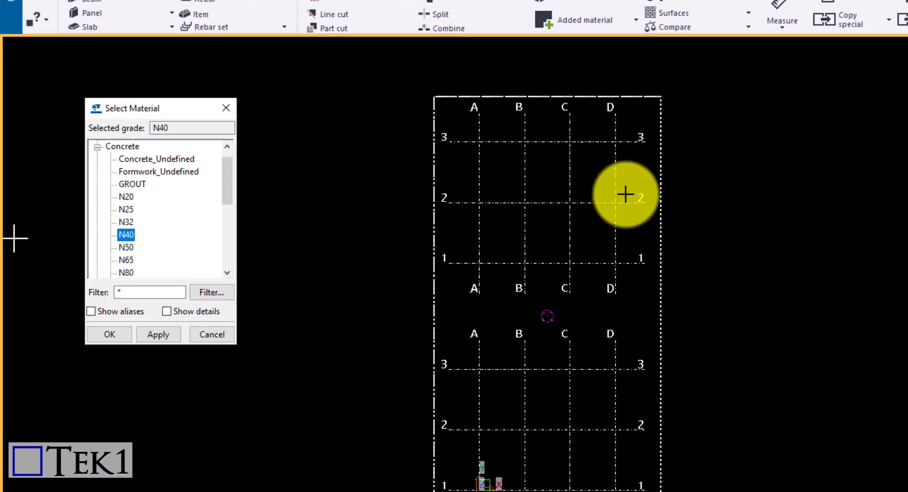
pyautogui.click(132, 224)
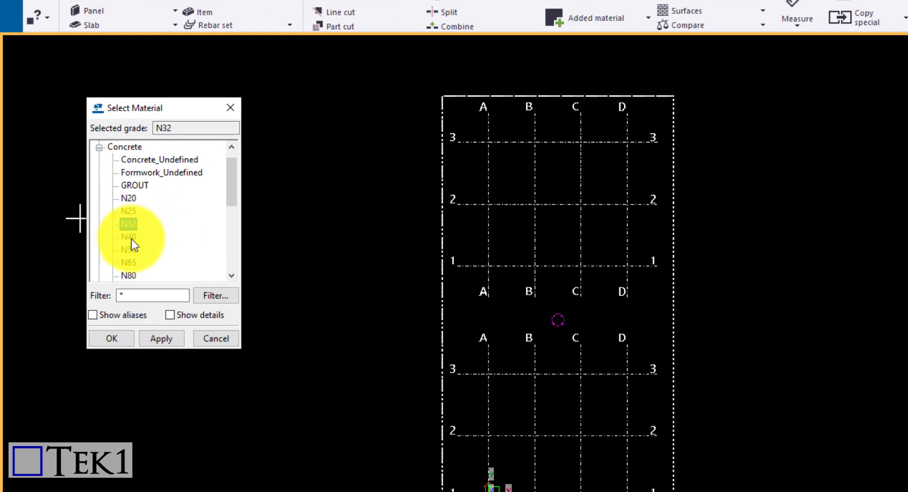
pyautogui.click(114, 338)
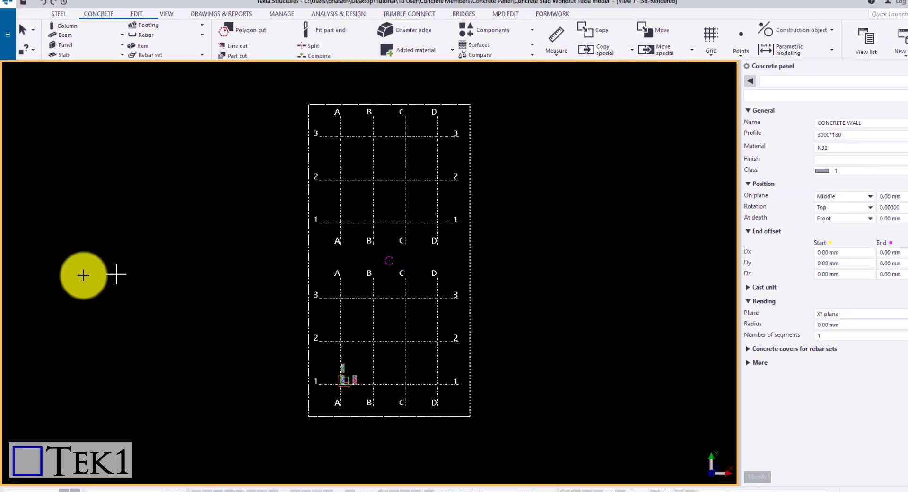
pyautogui.click(832, 159)
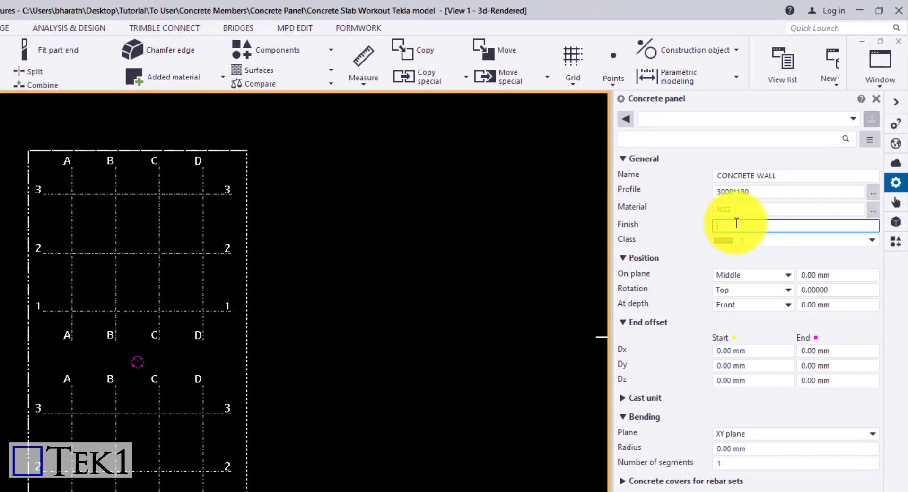
pyautogui.click(754, 241)
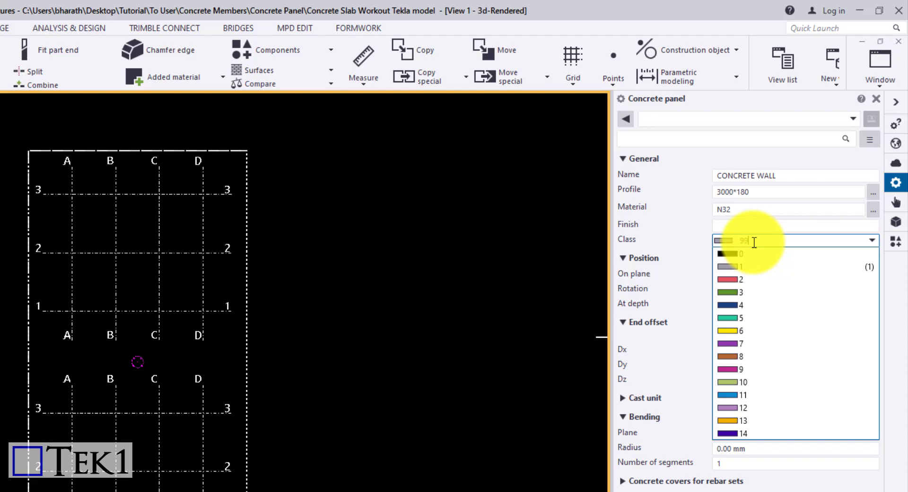
pyautogui.click(753, 241)
# Step: Place the wall panel along grid line 3 from grid A to grid C and end the command
pyautogui.scroll(5, 84, 197)
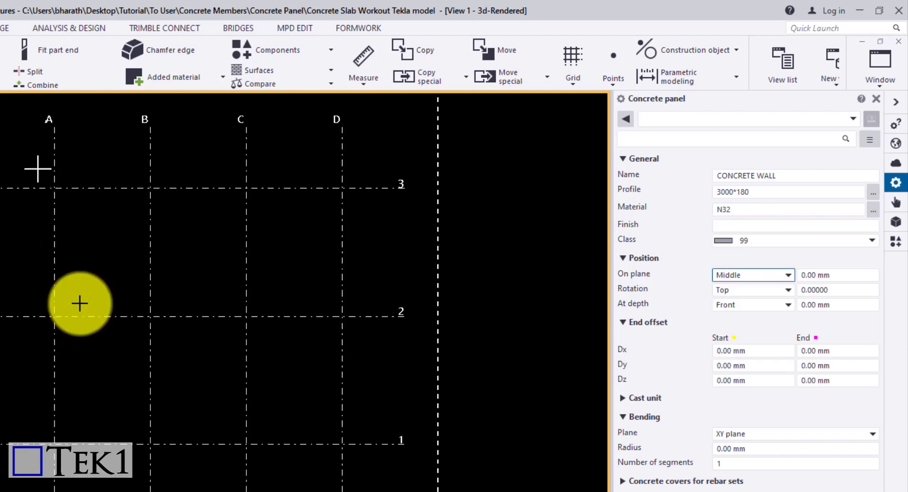
pyautogui.click(50, 190)
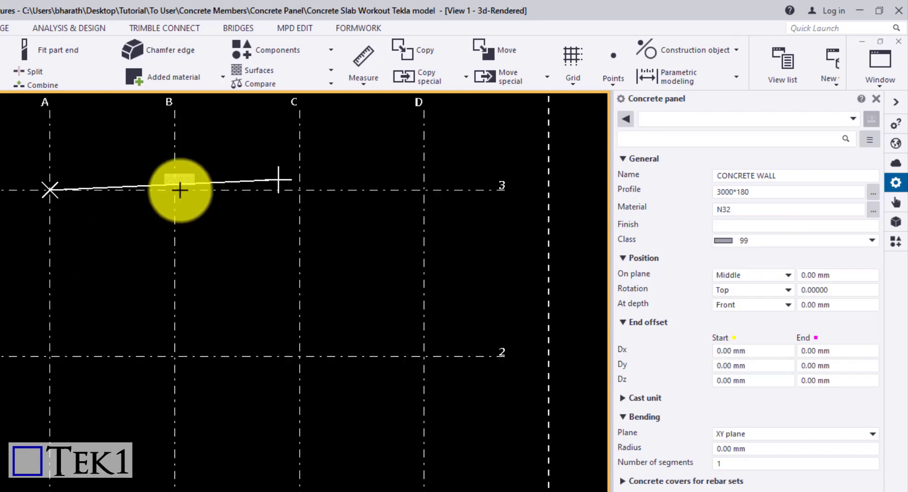
pyautogui.click(305, 189)
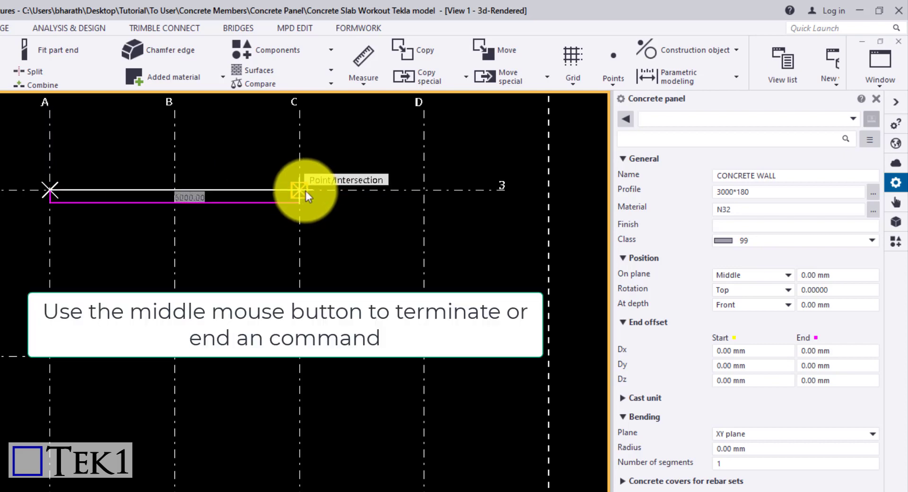
pyautogui.middleClick(283, 232)
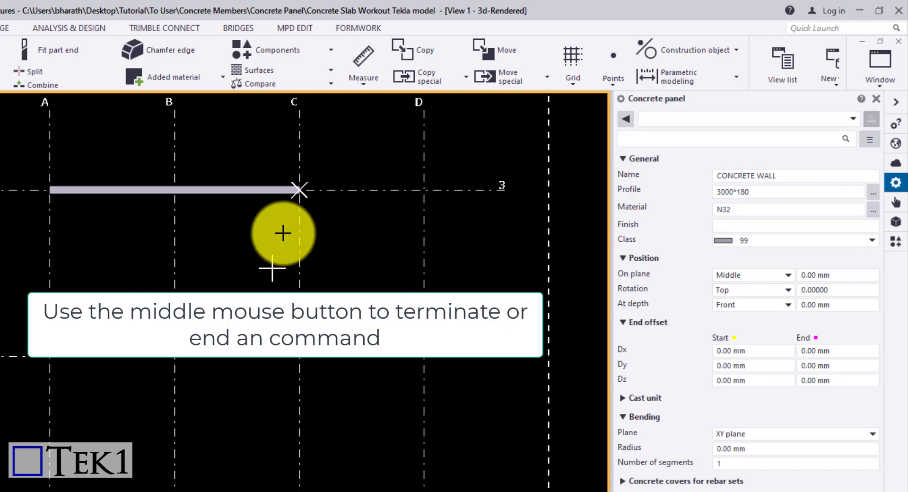
pyautogui.press('Escape')
# Step: Select the new wall and examine its start and end points in 3D
pyautogui.scroll(-2, 282, 234)
pyautogui.keyDown('ctrl'); pyautogui.moveTo(283, 233); pyautogui.dragTo(269, 213, button='middle'); pyautogui.keyUp('ctrl')
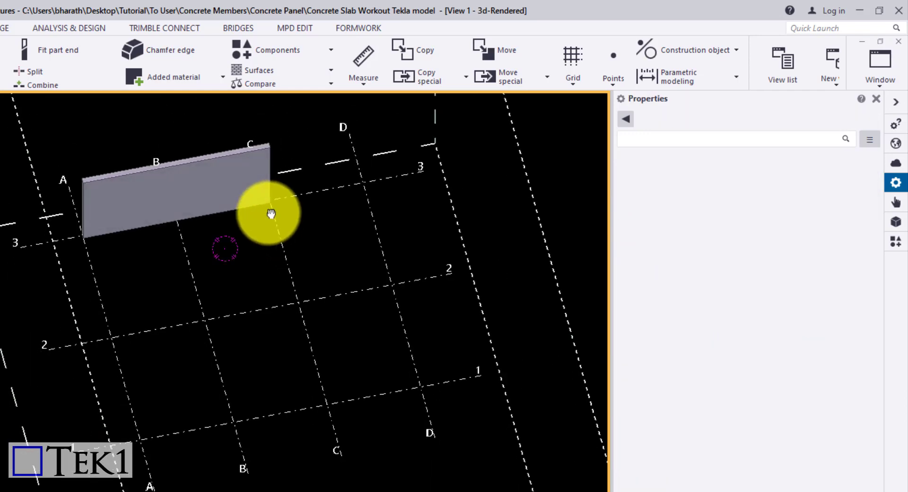
pyautogui.click(243, 170)
pyautogui.scroll(5, 172, 141)
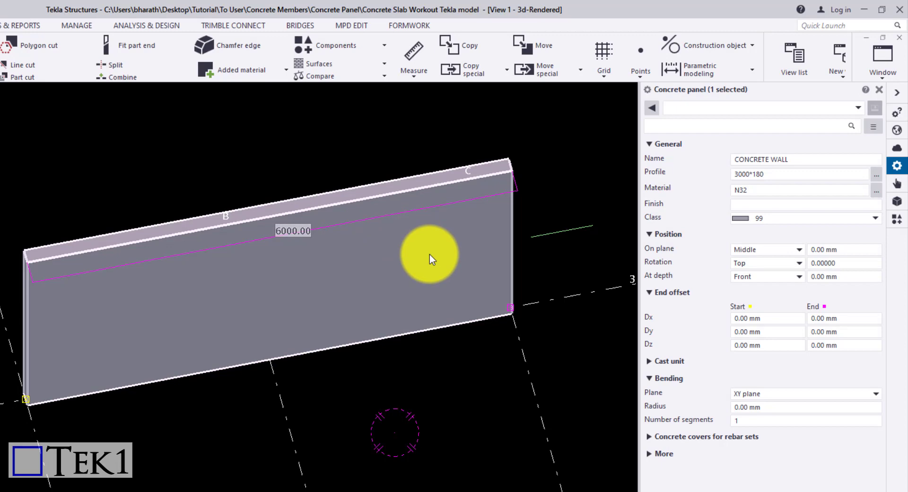
pyautogui.scroll(2, 429, 254)
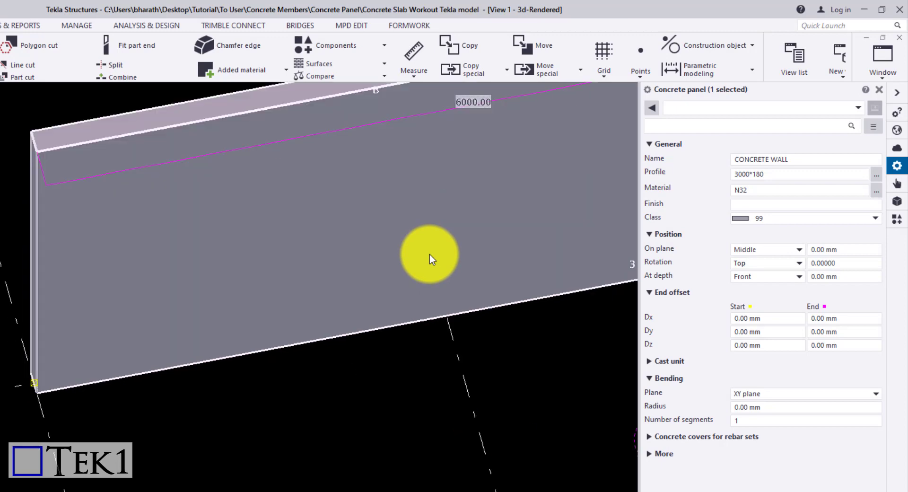
pyautogui.scroll(-4, 429, 254)
pyautogui.scroll(1, 440, 305)
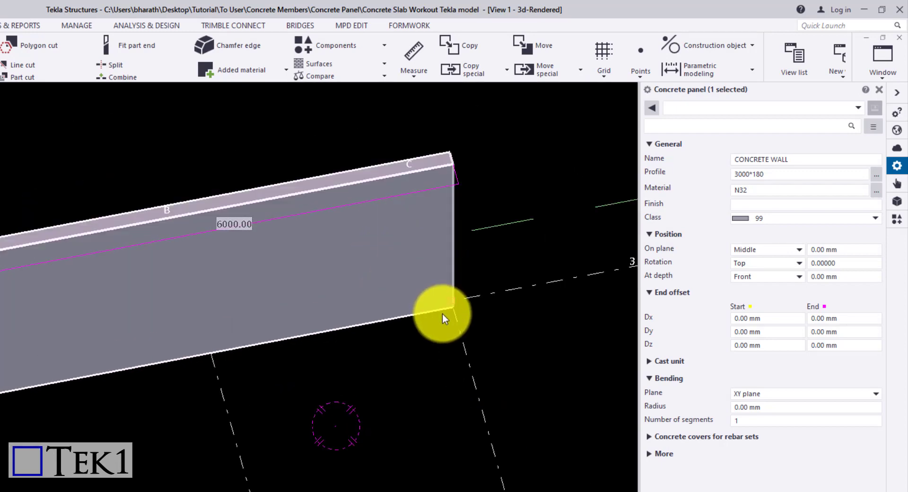
# Step: Apply a Dx end offset of 500 mm at the wall's start and 500 mm at its end
pyautogui.click(745, 318)
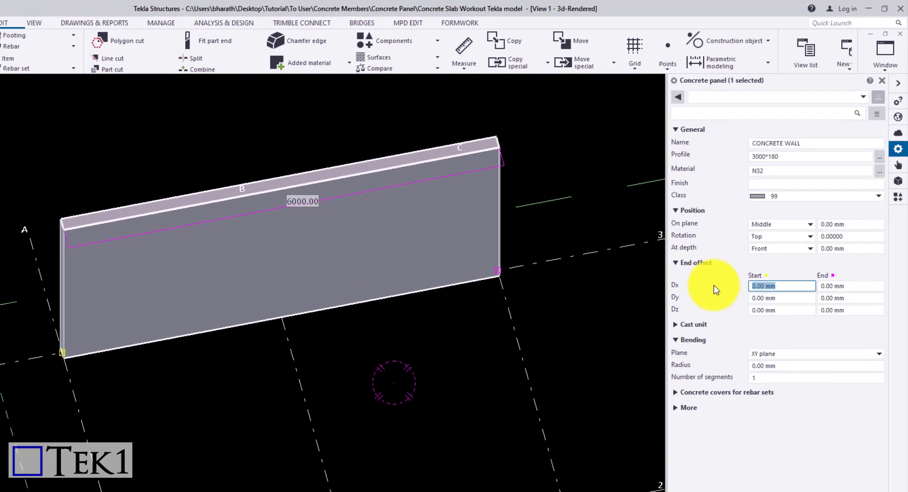
pyautogui.write('500')
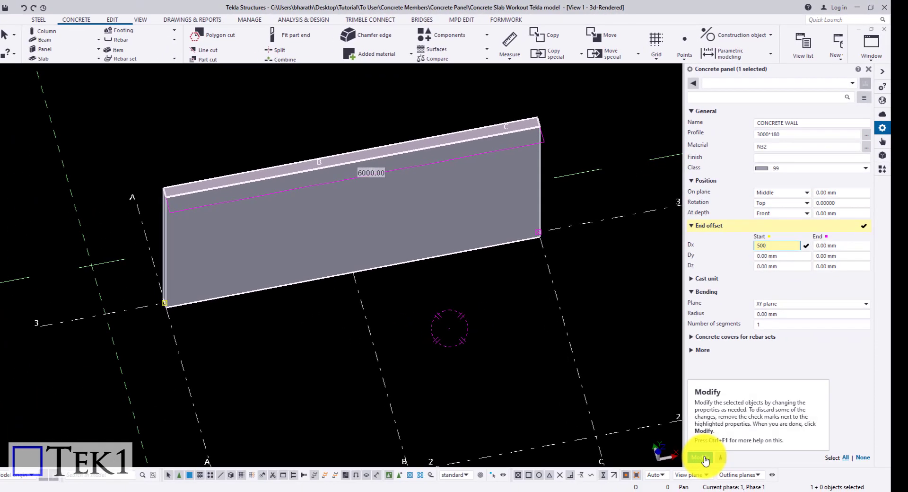
pyautogui.click(704, 458)
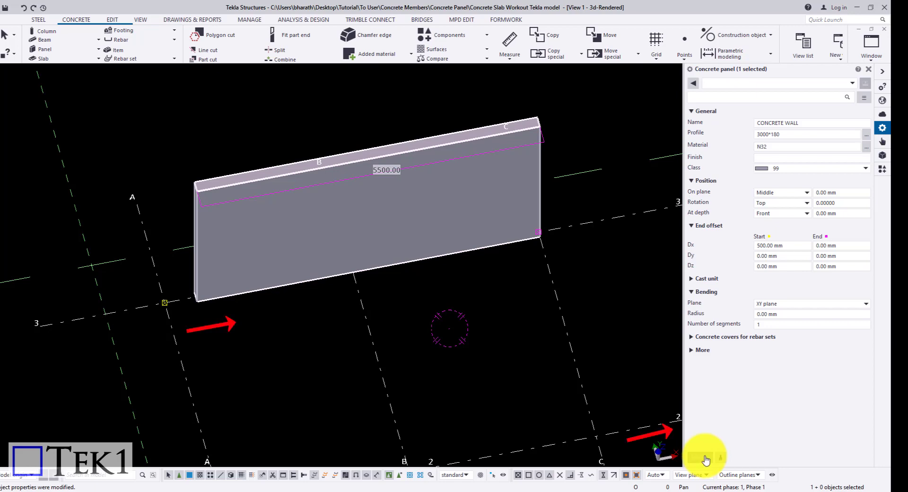
pyautogui.click(837, 245)
pyautogui.write('50')
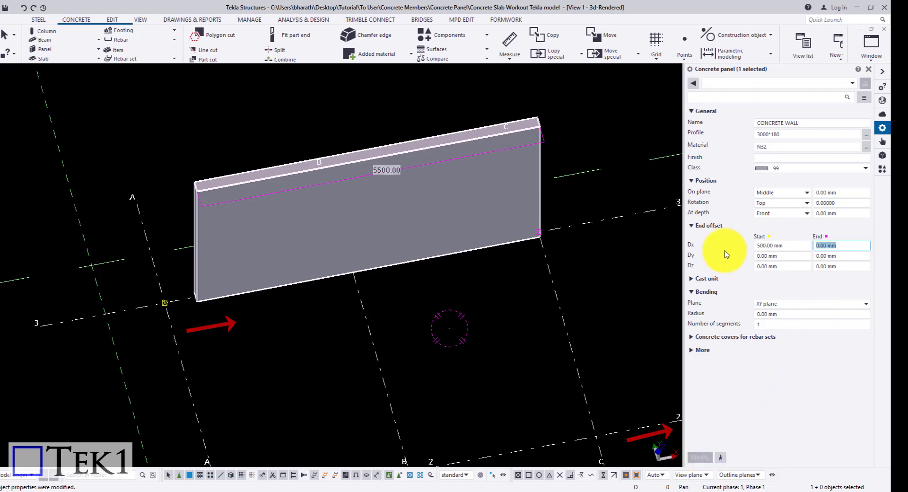
pyautogui.write('0')
pyautogui.click(700, 458)
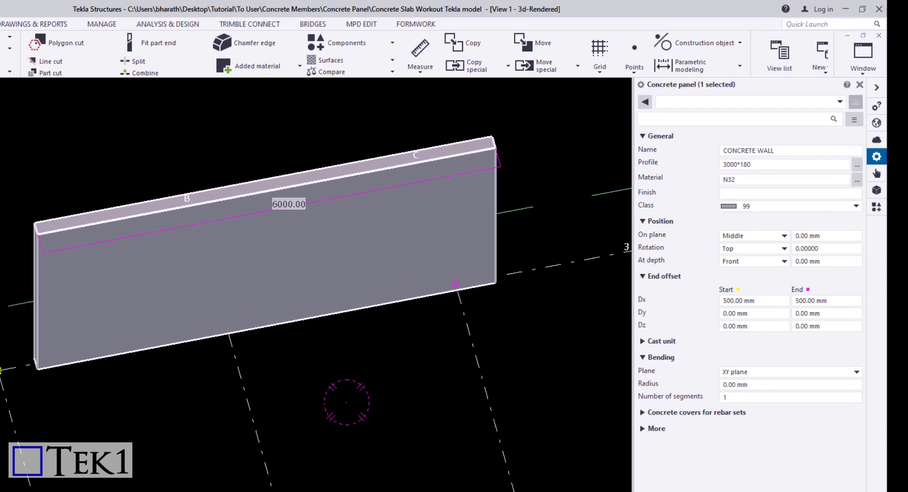
# Step: Apply a start Dy offset of -500 mm to the wall and check its shift in plan view
pyautogui.click(757, 314)
pyautogui.write('-500')
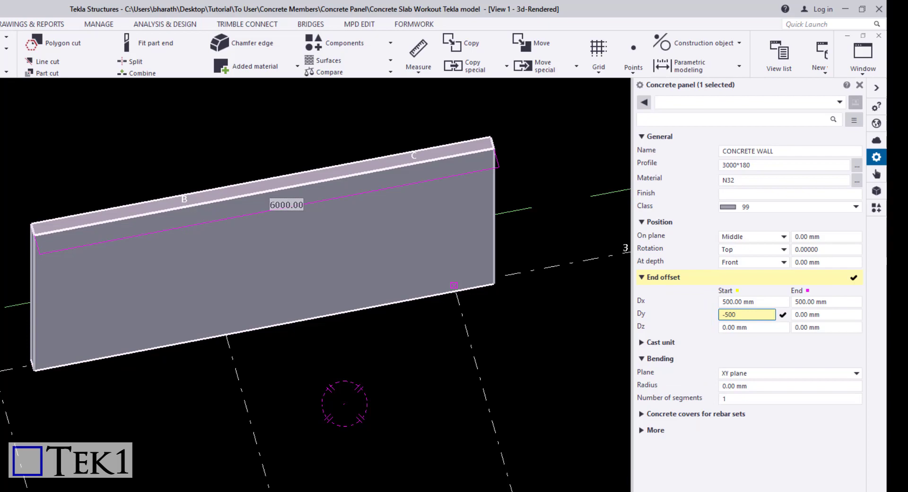
pyautogui.press('Return')
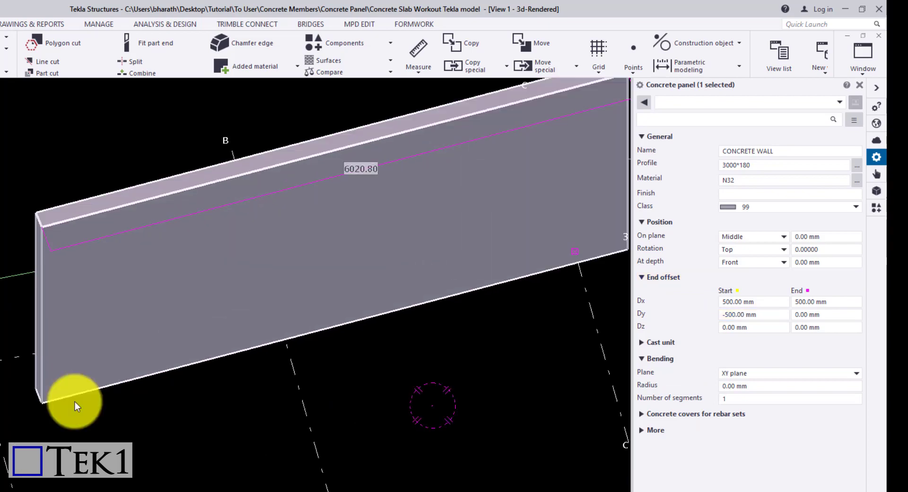
pyautogui.hotkey('ctrl', 'p')
pyautogui.scroll(8, 75, 402)
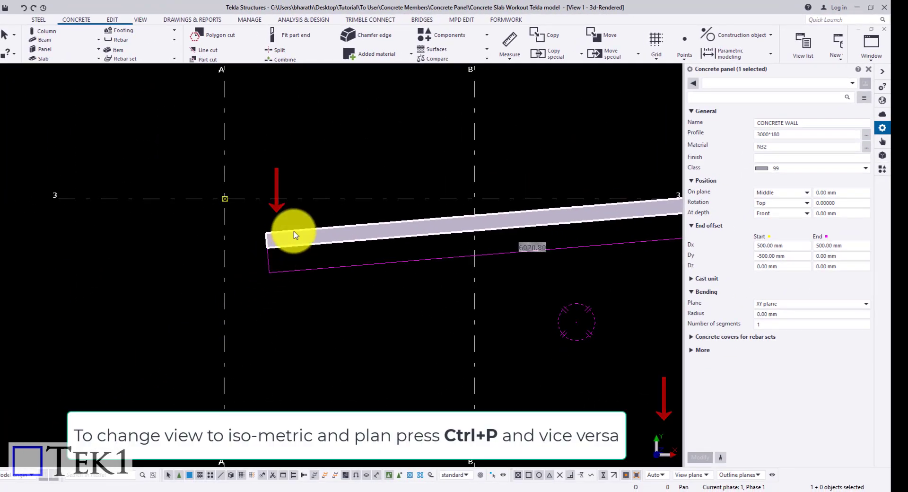
pyautogui.scroll(-3, 294, 234)
pyautogui.hotkey('ctrl', 'p')
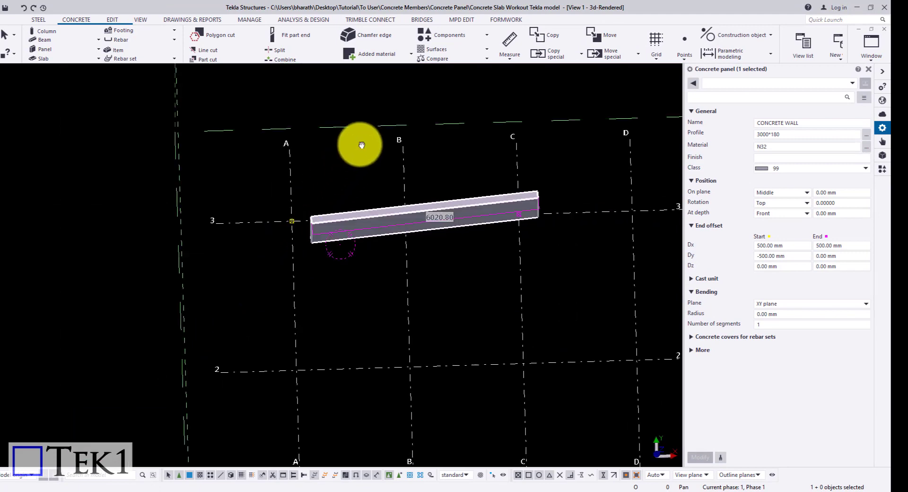
# Step: Apply a start Dz offset of 500 mm to the wall
pyautogui.click(766, 266)
pyautogui.write('500')
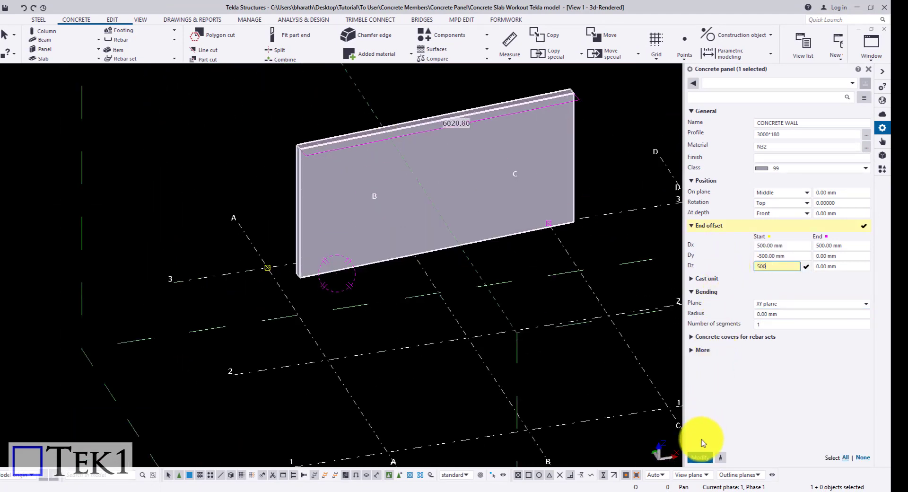
pyautogui.click(700, 457)
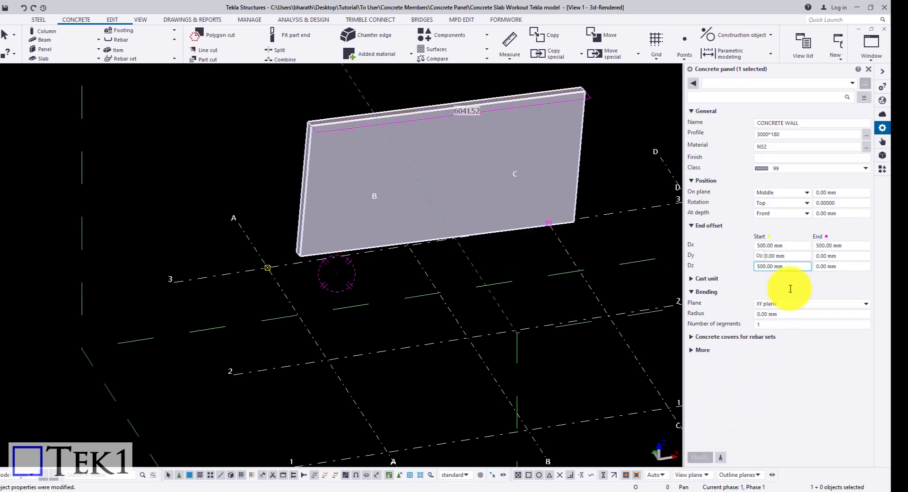
# Step: Reset the wall's start Dx, Dy and Dz offsets and its end Dx offset to 0
pyautogui.click(785, 266)
pyautogui.write('0')
pyautogui.moveTo(786, 256); pyautogui.dragTo(704, 257)
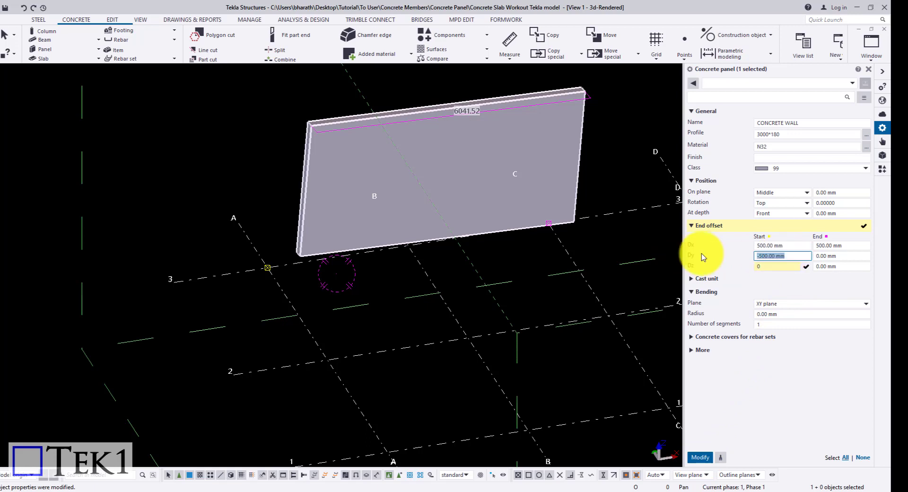
pyautogui.write('0')
pyautogui.moveTo(790, 245); pyautogui.dragTo(710, 245)
pyautogui.write('0')
pyautogui.click(821, 244)
pyautogui.write('0')
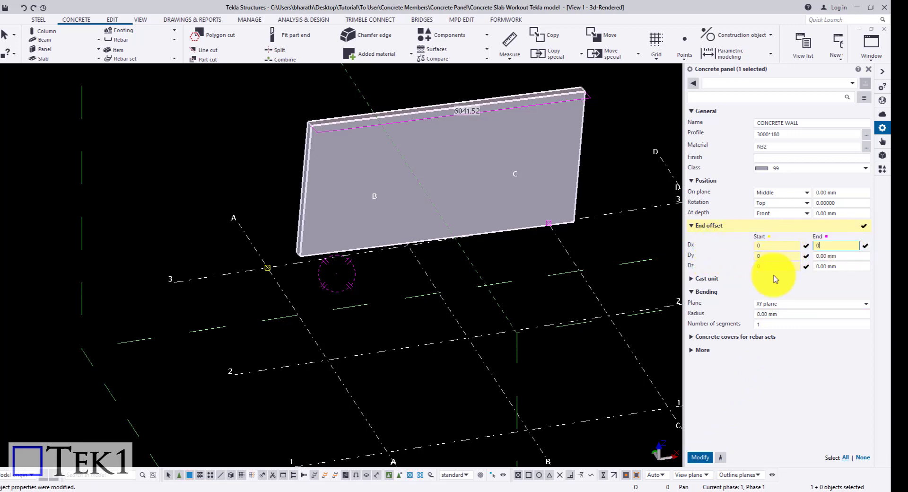
pyautogui.click(699, 456)
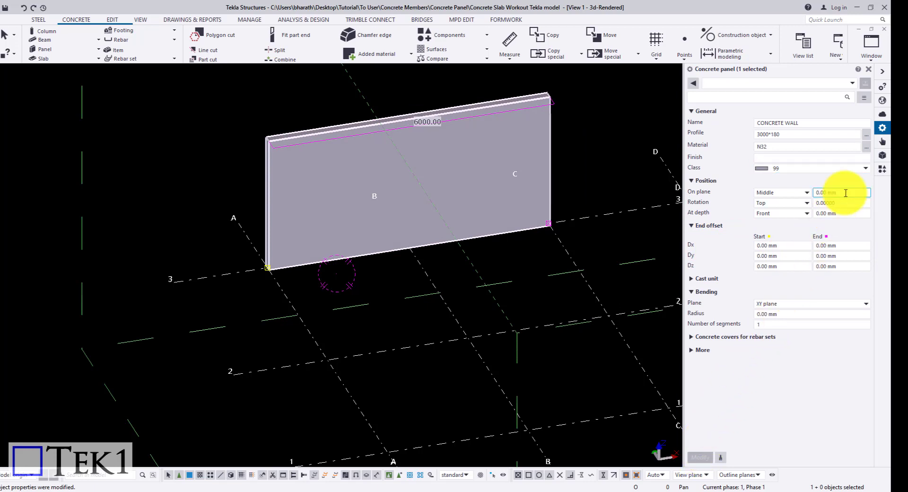
# Step: Set the wall's on-plane position offset to 500 mm and show its shift in plan view
pyautogui.moveTo(845, 192); pyautogui.dragTo(798, 193)
pyautogui.hotkey('ctrl', 'p')
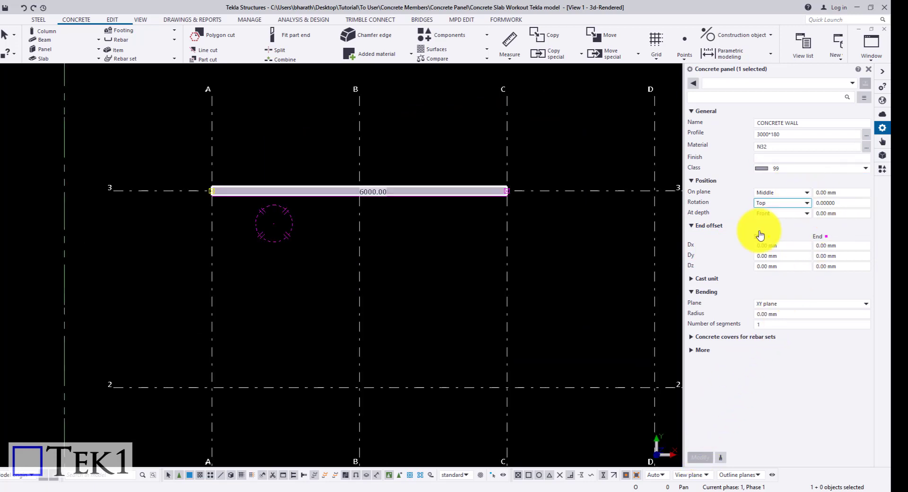
pyautogui.moveTo(845, 193); pyautogui.dragTo(802, 195)
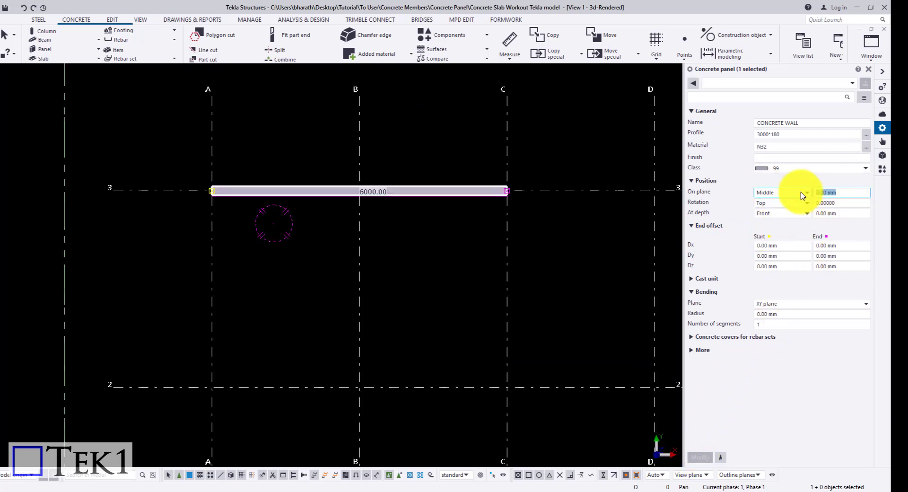
pyautogui.write('500')
pyautogui.click(700, 457)
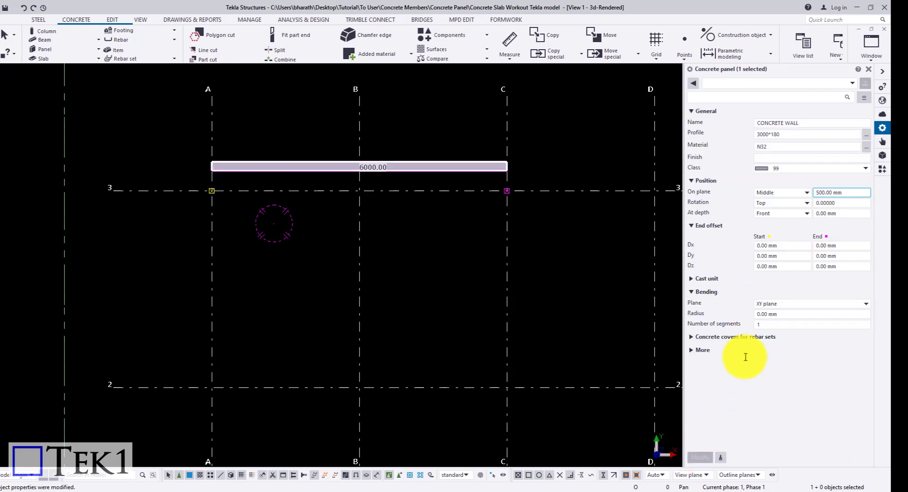
# Step: Set the wall's on-plane position offset to -500 mm
pyautogui.click(818, 193)
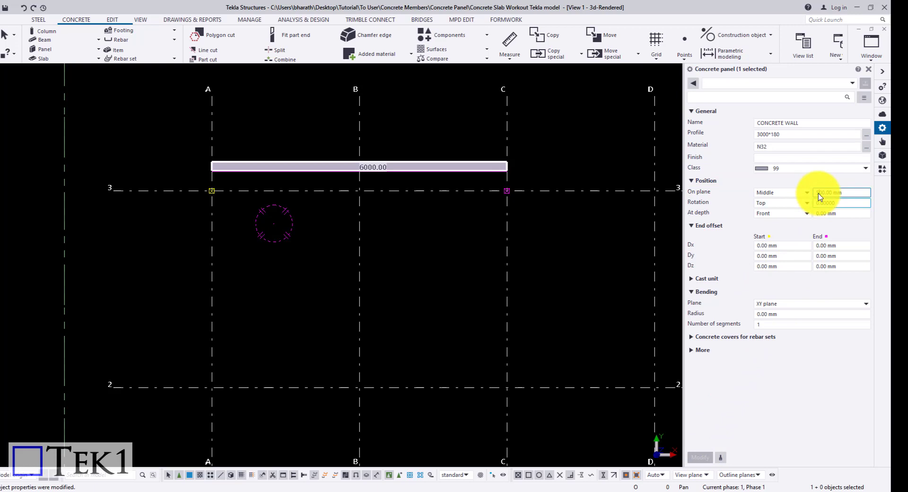
pyautogui.write('-500')
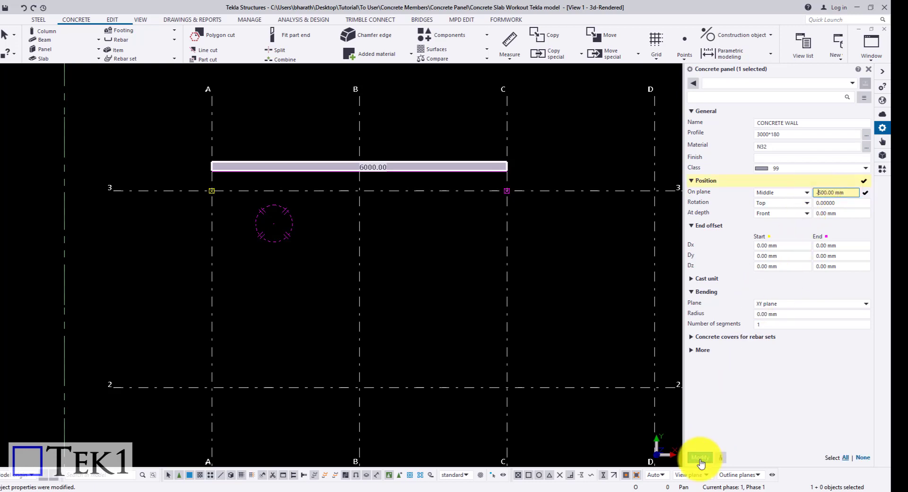
pyautogui.click(701, 457)
# Step: Rotate the wall by a rotation angle of 45 degrees
pyautogui.click(837, 203)
pyautogui.write('45')
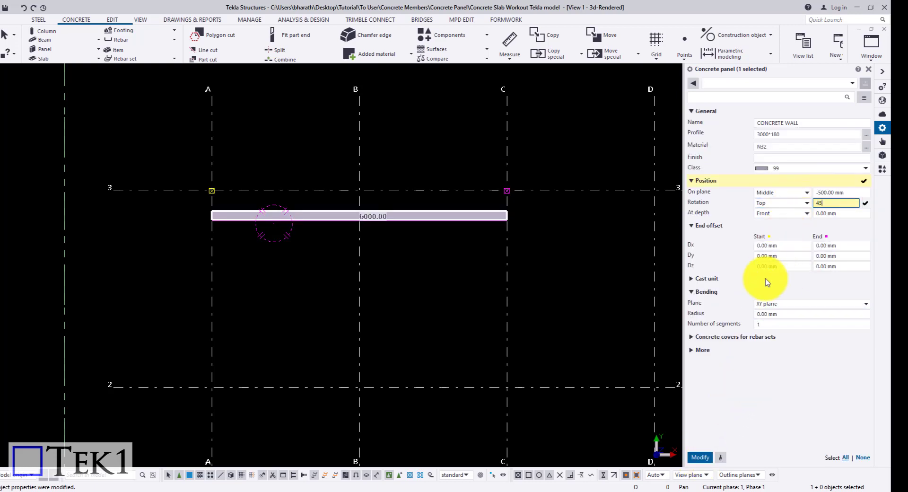
pyautogui.click(700, 457)
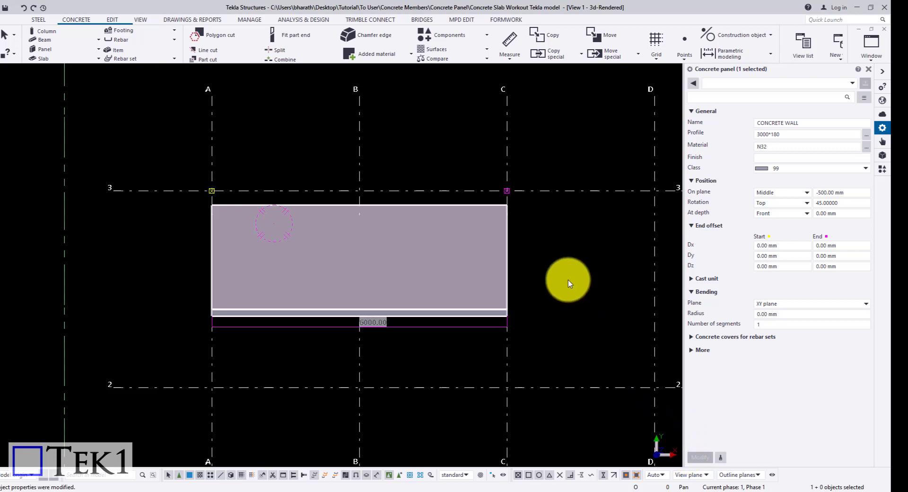
# Step: Change the wall's rotation option to Front and apply it
pyautogui.click(801, 203)
pyautogui.click(780, 214)
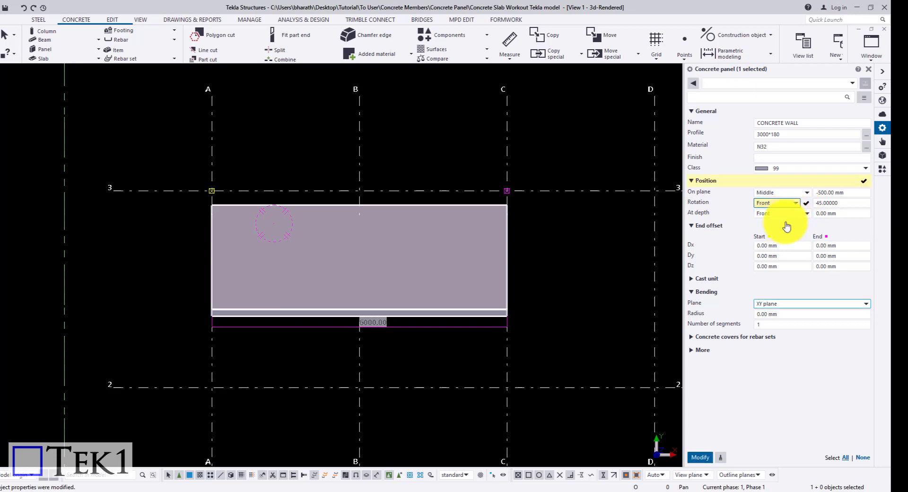
pyautogui.click(700, 458)
# Step: Set the wall's At depth position to Behind and show it in the 3D view
pyautogui.scroll(-2, 556, 302)
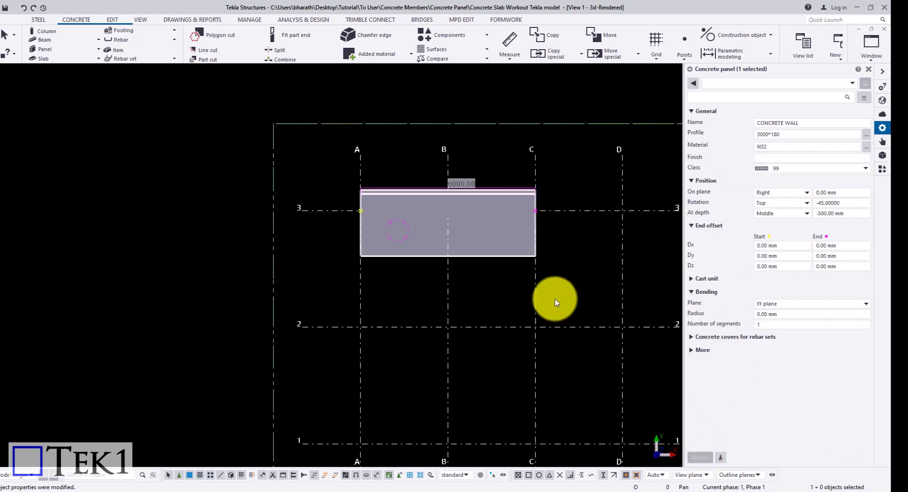
pyautogui.hotkey('ctrl', 'p')
pyautogui.click(775, 213)
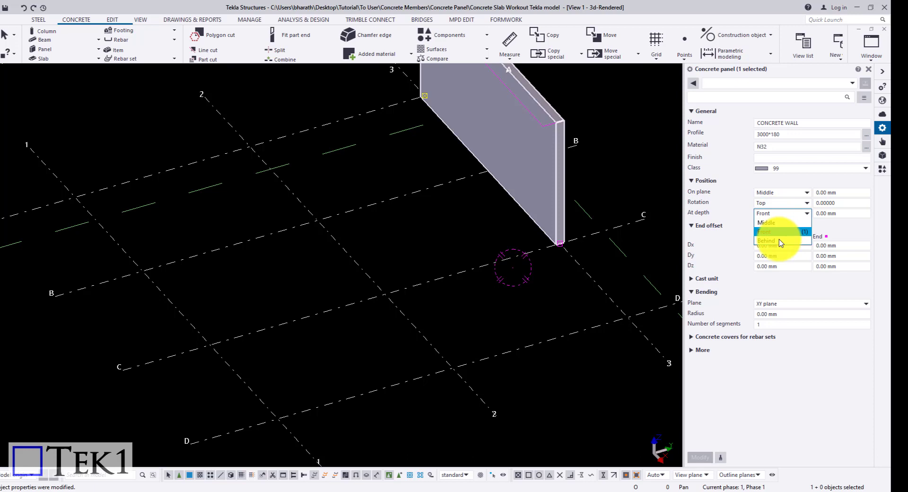
pyautogui.click(779, 241)
pyautogui.click(701, 458)
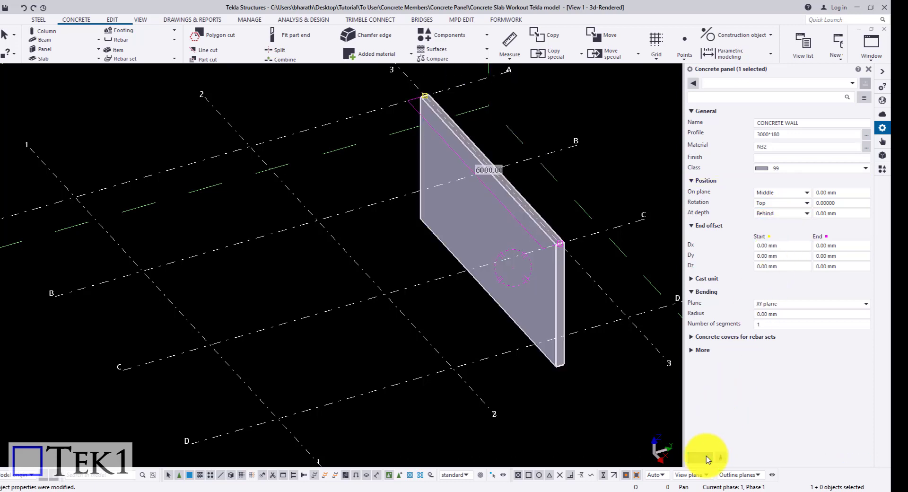
# Step: Apply an At depth offset of 500 mm to the wall
pyautogui.click(840, 214)
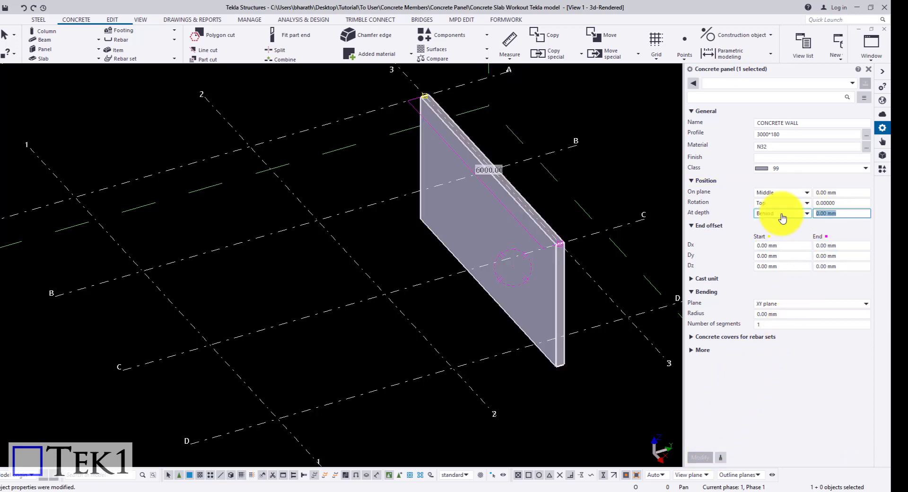
pyautogui.write('500')
pyautogui.click(701, 458)
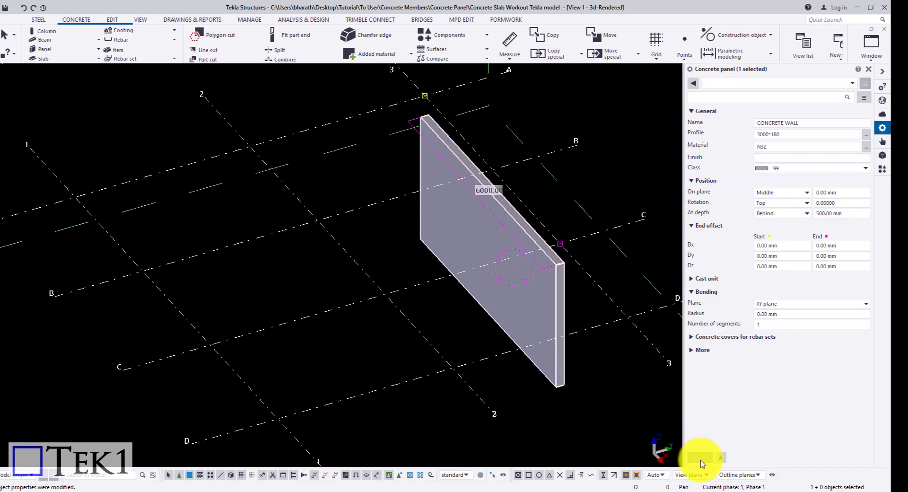
# Step: Reset the wall's At depth offset to 0
pyautogui.click(856, 213)
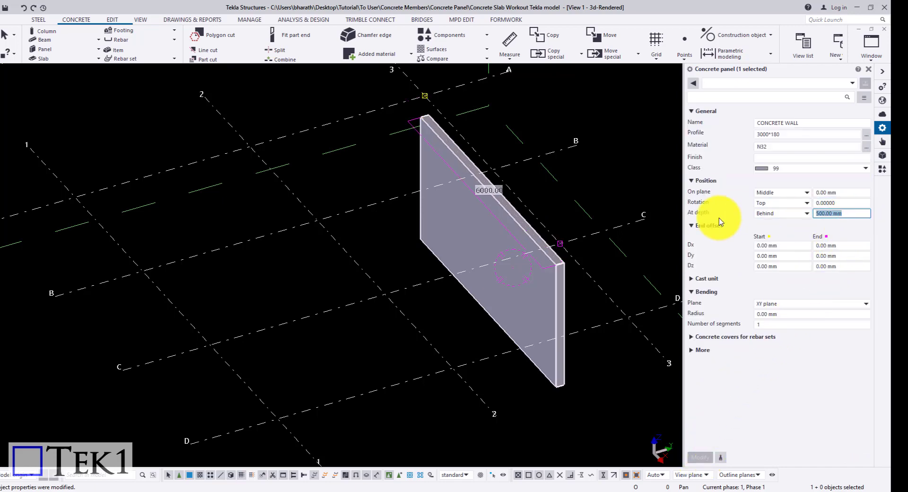
pyautogui.write('0')
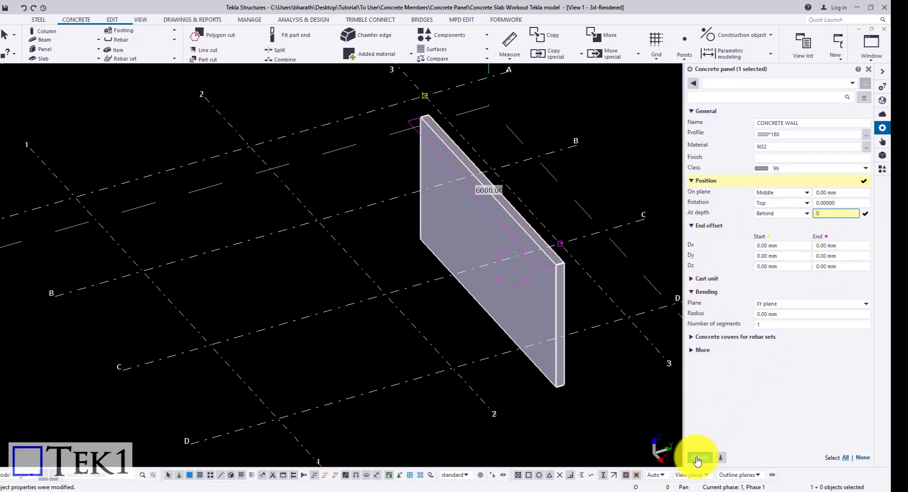
pyautogui.click(699, 457)
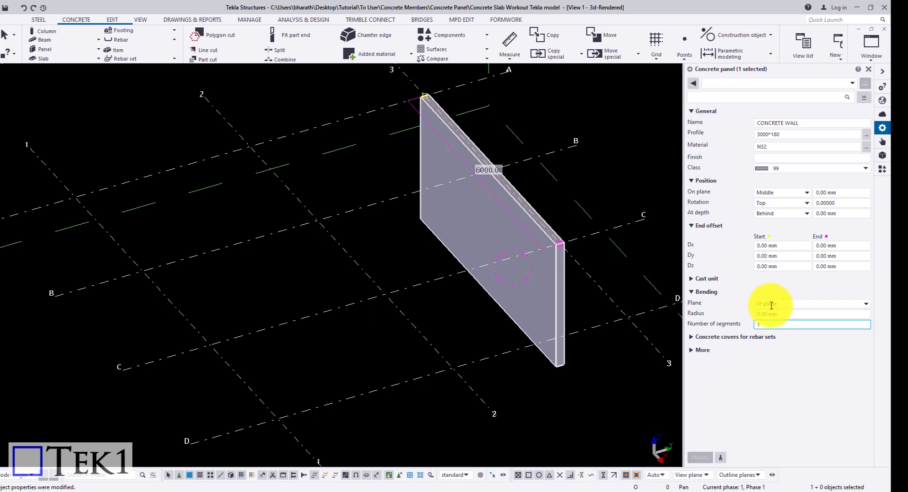
# Step: Bend the wall with a radius of 50 mm and 10 segments
pyautogui.click(786, 314)
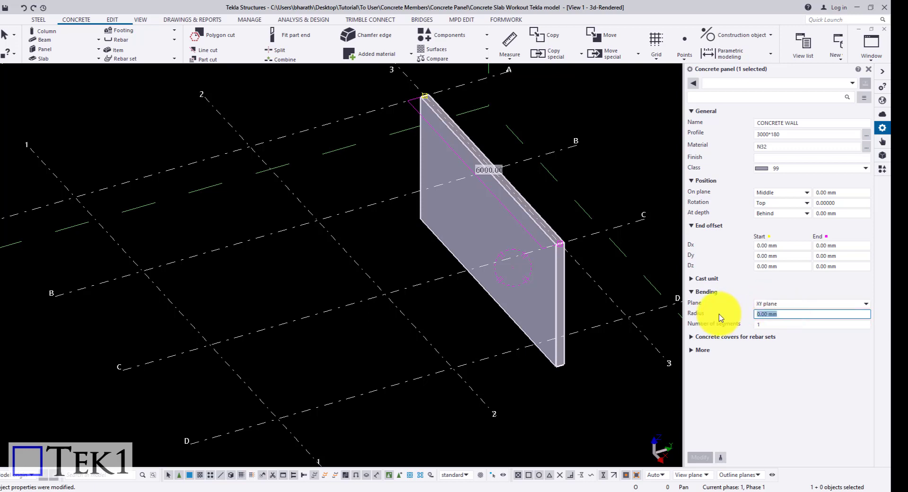
pyautogui.write('50')
pyautogui.press('Tab')
pyautogui.write('10')
pyautogui.click(700, 457)
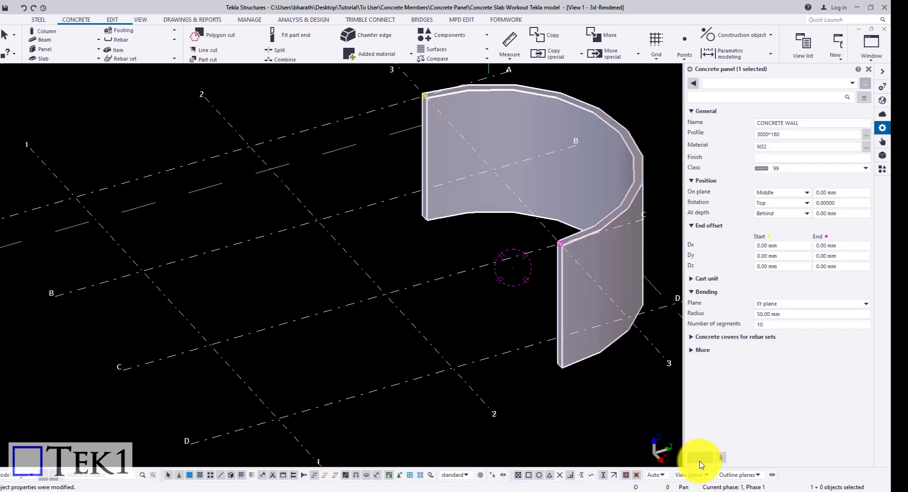
# Step: Reverse the wall's curve by setting the bending radius to -50 mm
pyautogui.click(759, 314)
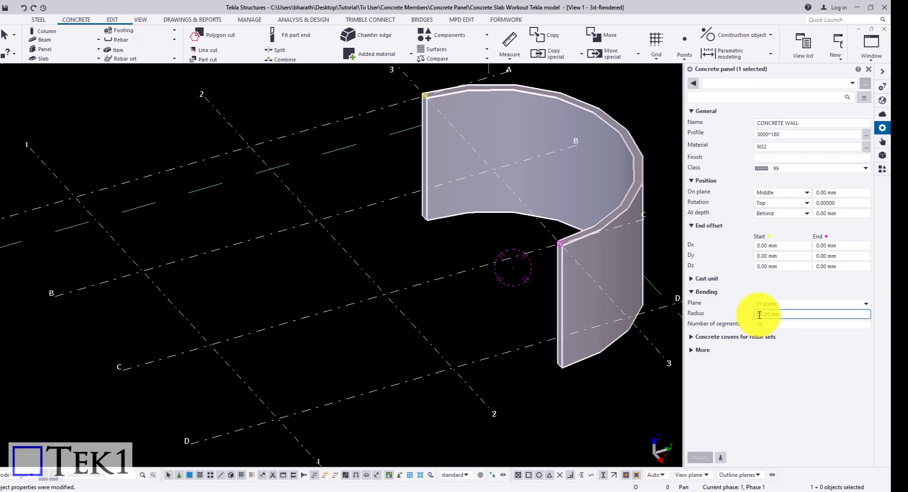
pyautogui.write('-50.00')
pyautogui.click(700, 457)
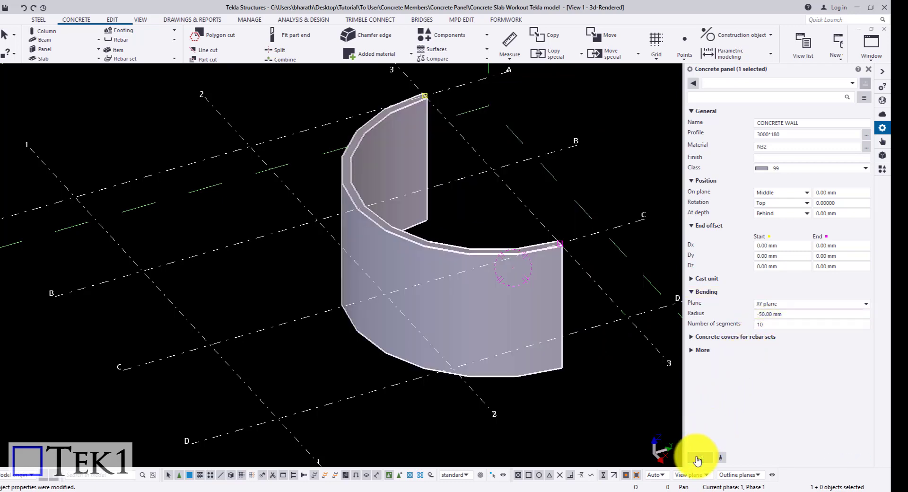
# Step: Change the wall's bending plane to XZ plane and apply it
pyautogui.click(776, 304)
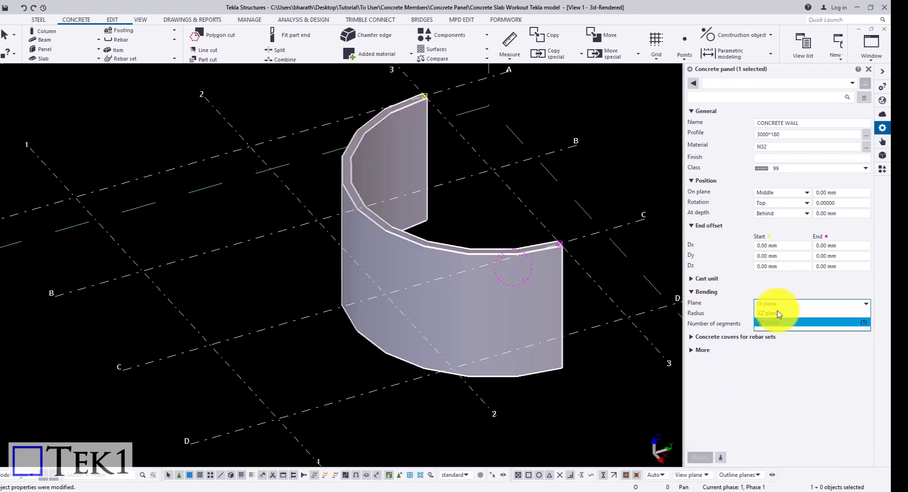
pyautogui.click(777, 325)
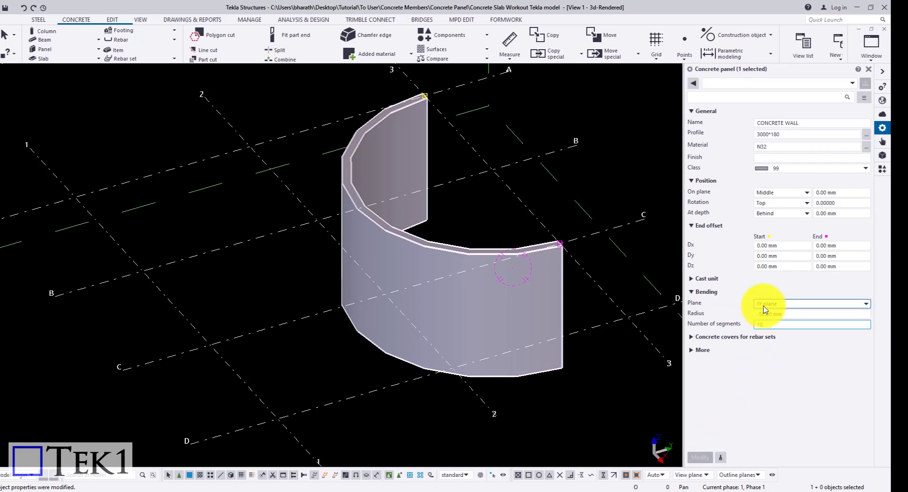
pyautogui.click(769, 307)
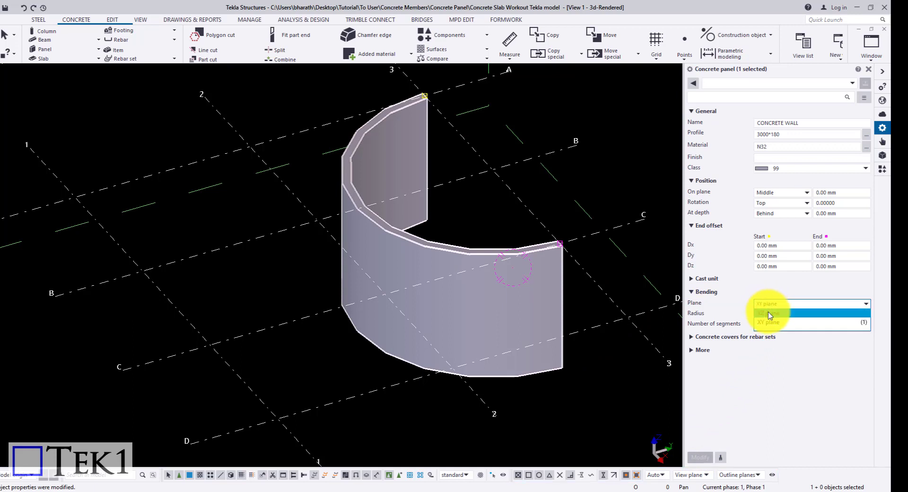
pyautogui.click(770, 314)
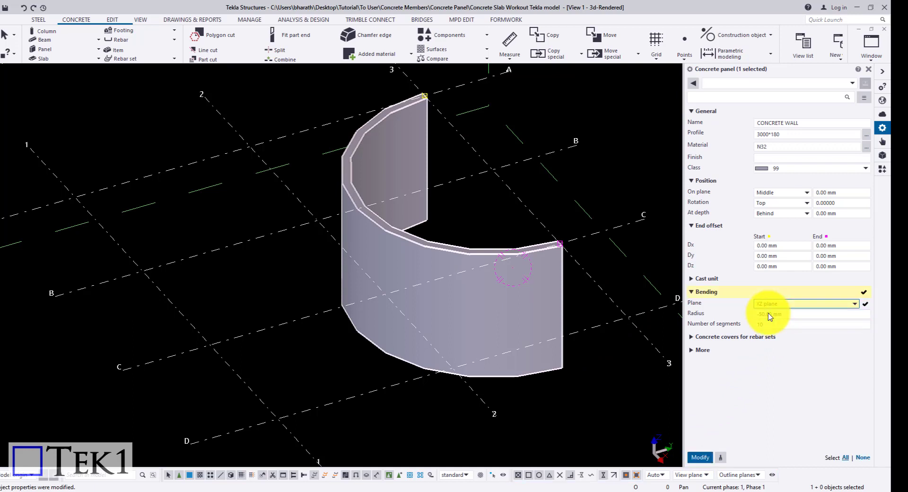
pyautogui.click(700, 456)
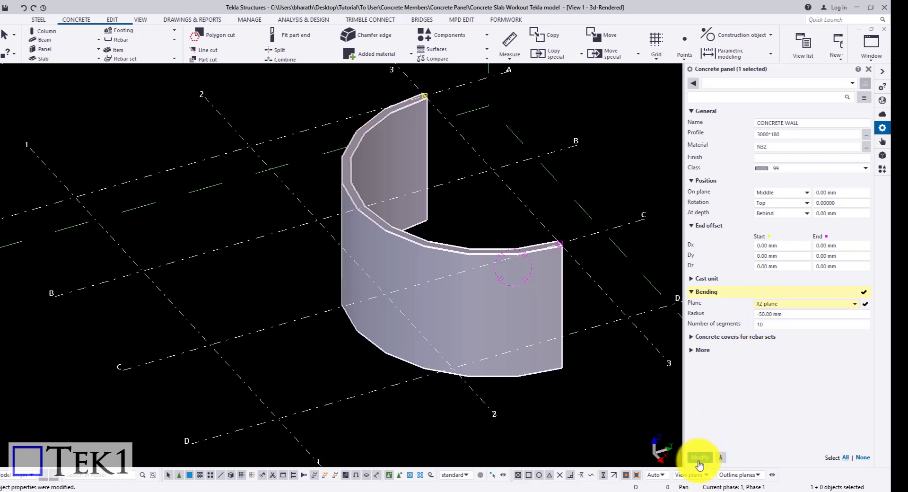
# Step: Set the wall's bending radius to 50 mm in the XY plane with 10 segments
pyautogui.click(778, 313)
pyautogui.write('50')
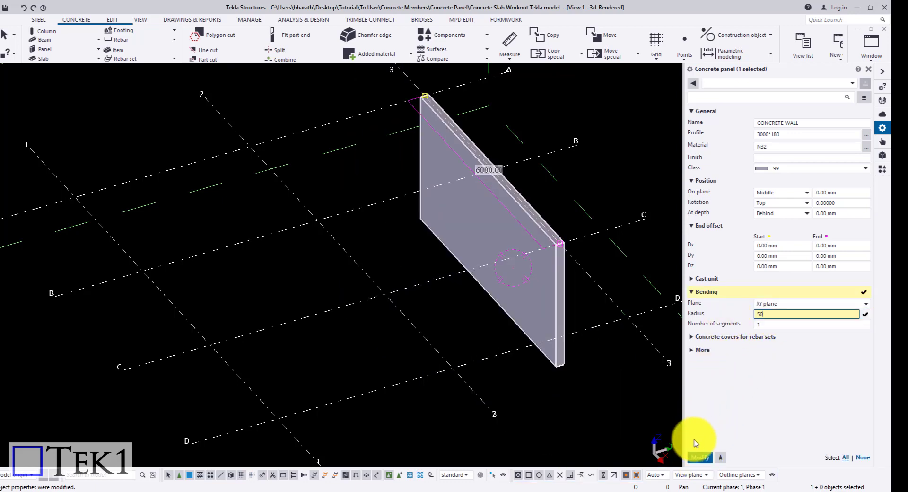
pyautogui.click(692, 458)
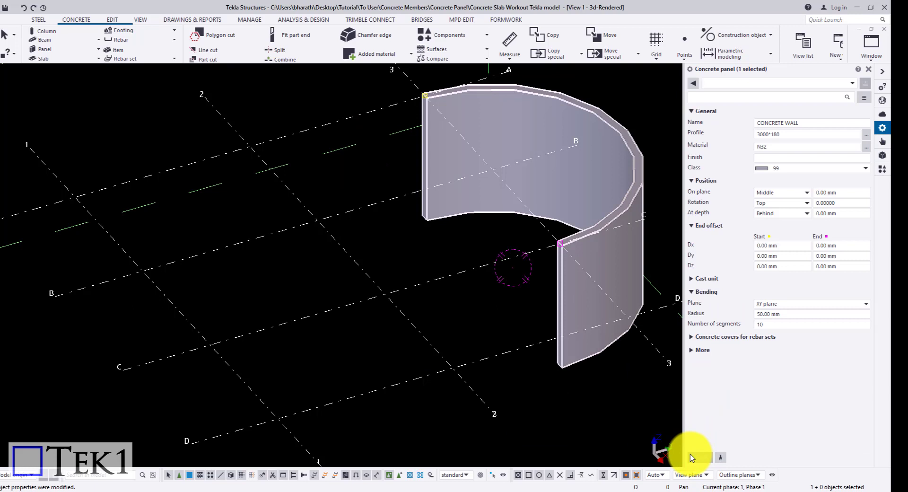
# Step: Smooth the curved wall by setting its number of bending segments to 59
pyautogui.doubleClick(773, 324)
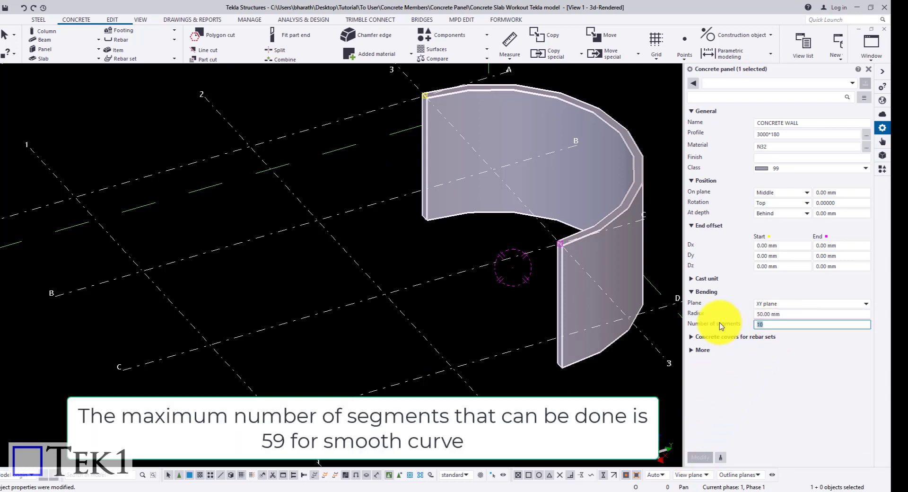
pyautogui.write('59')
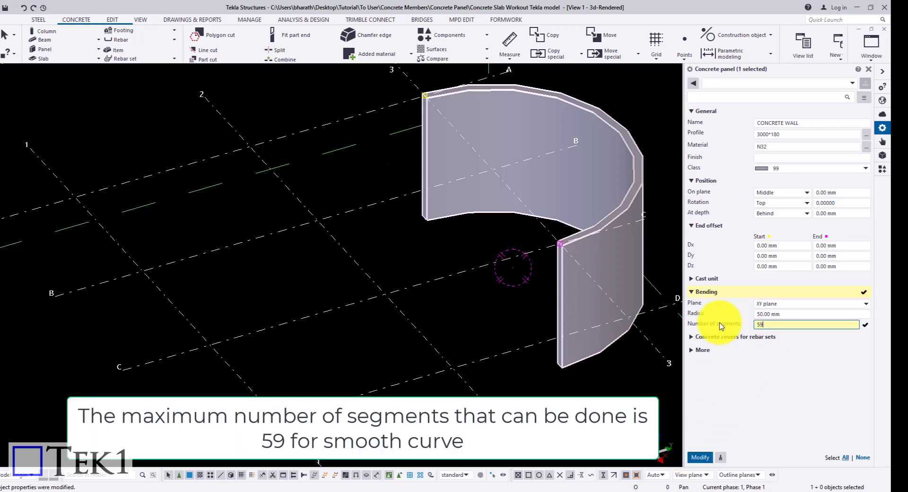
pyautogui.click(699, 457)
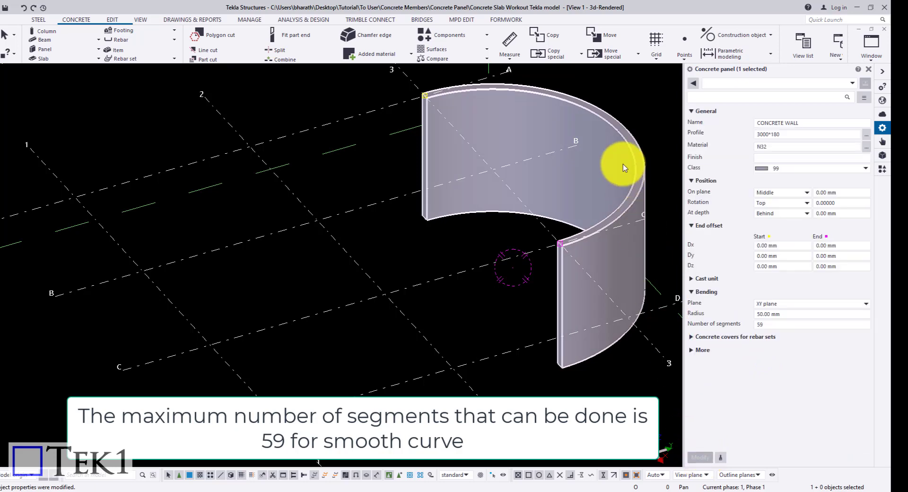
pyautogui.doubleClick(760, 323)
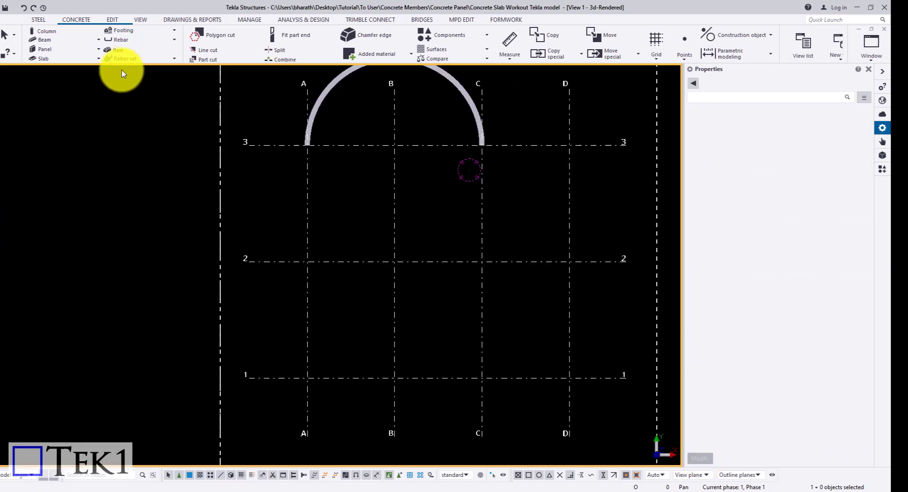
# Step: Create a wall with the Wall layout command along grid line 2 from grid A to grid C
pyautogui.click(99, 50)
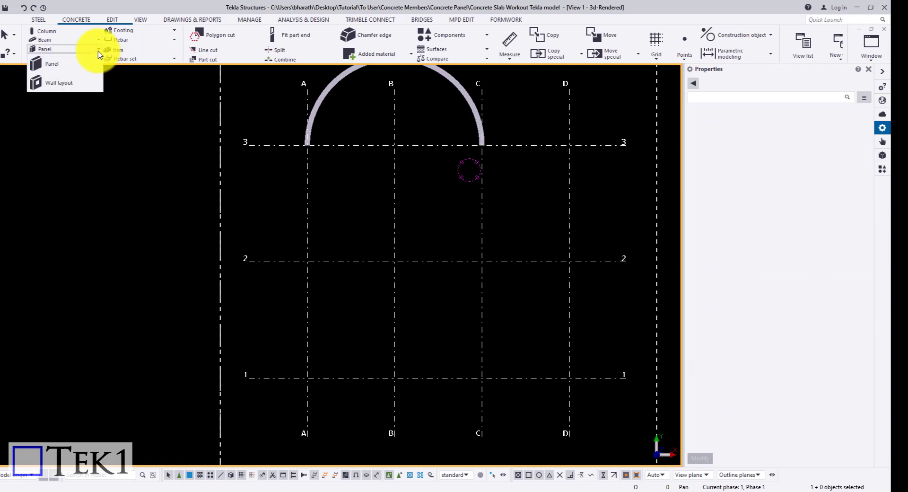
pyautogui.click(75, 84)
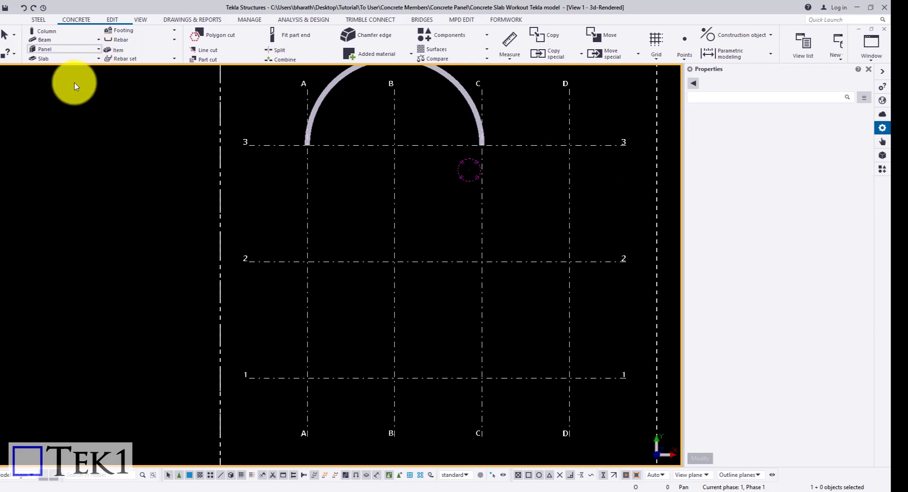
pyautogui.click(309, 261)
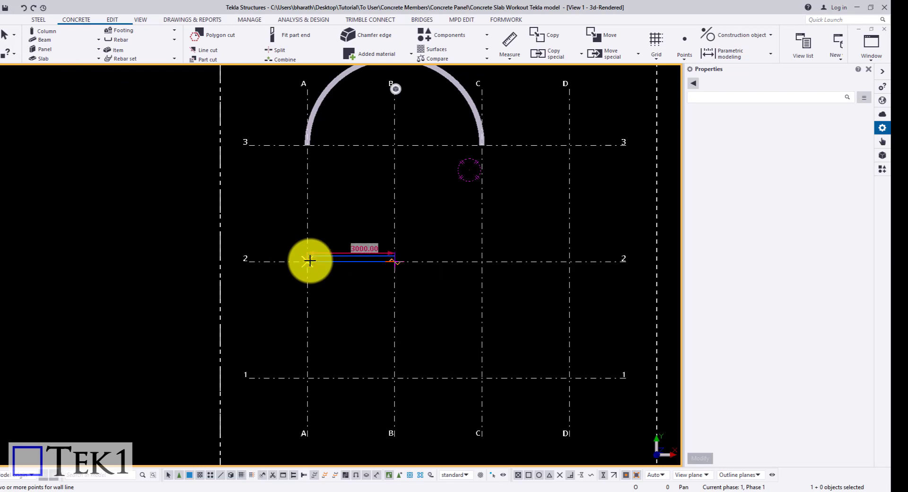
pyautogui.click(481, 261)
pyautogui.middleClick(464, 239)
pyautogui.scroll(2, 464, 239)
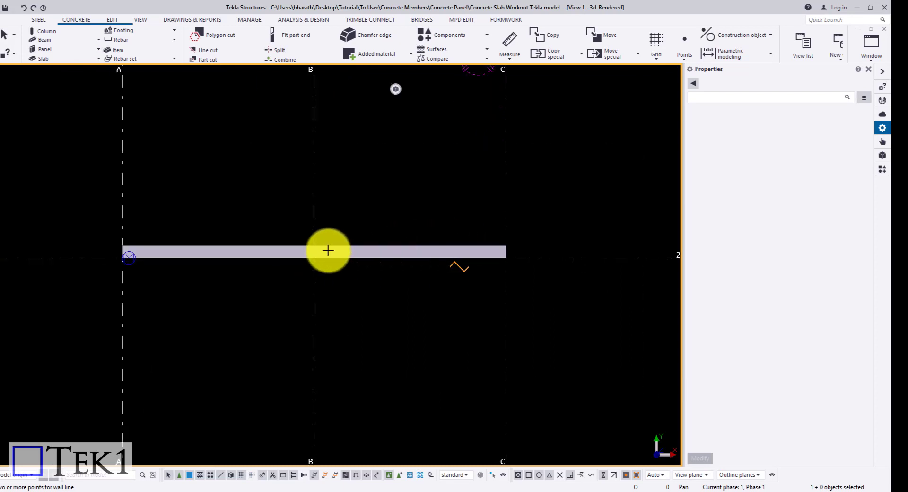
# Step: Open the grid line 2 wall's Wall layout properties, switch to the 3D view and review its layer, vertical offset and UDA settings
pyautogui.doubleClick(141, 252)
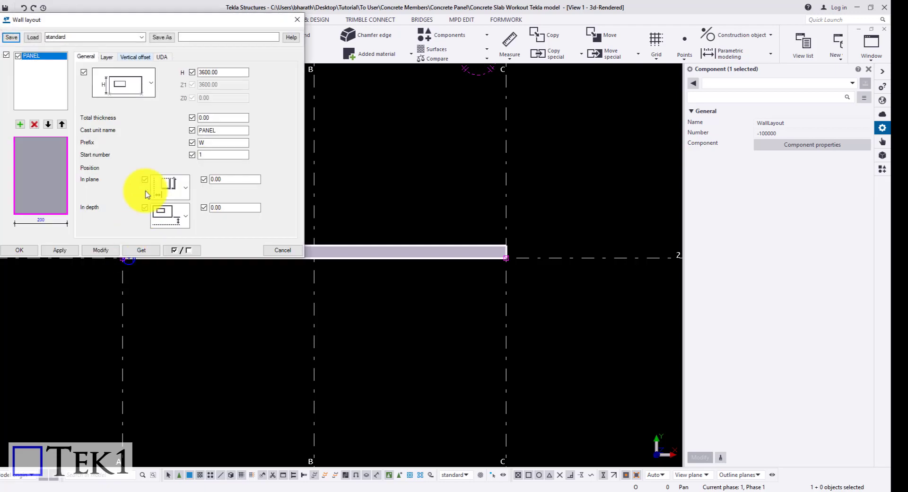
pyautogui.moveTo(178, 24); pyautogui.dragTo(725, 151)
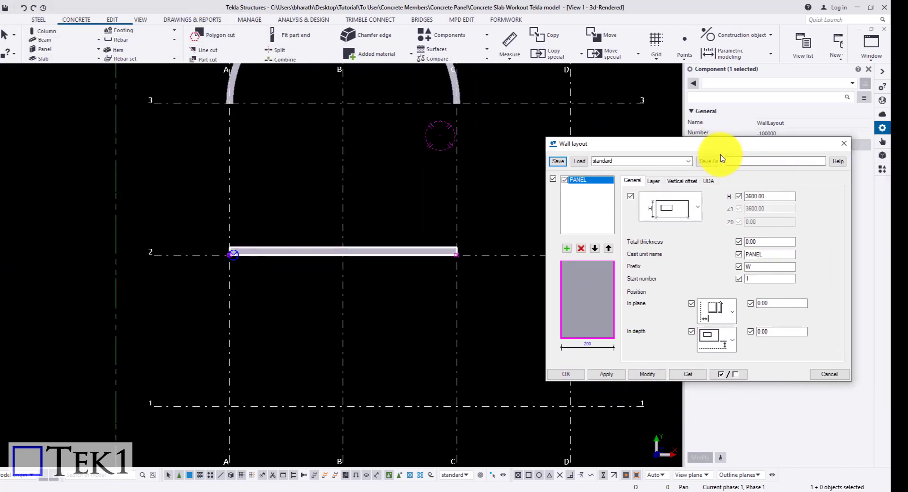
pyautogui.hotkey('ctrl', 'p')
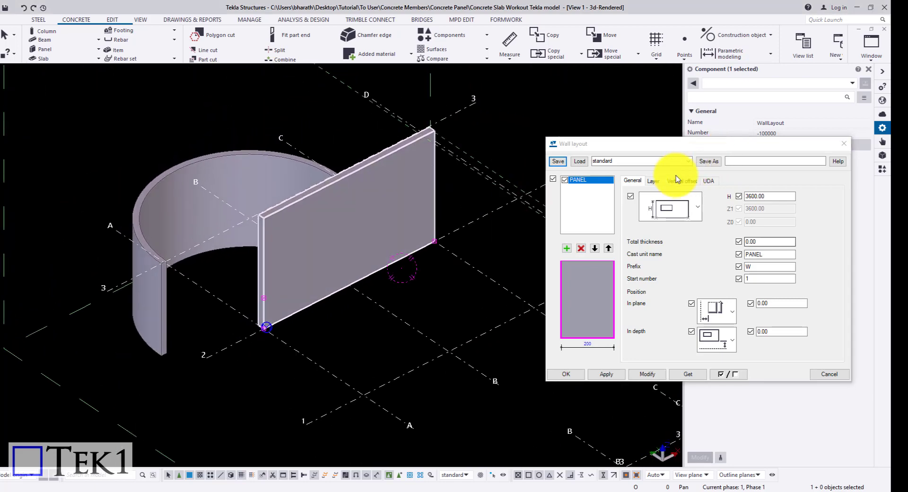
pyautogui.click(660, 184)
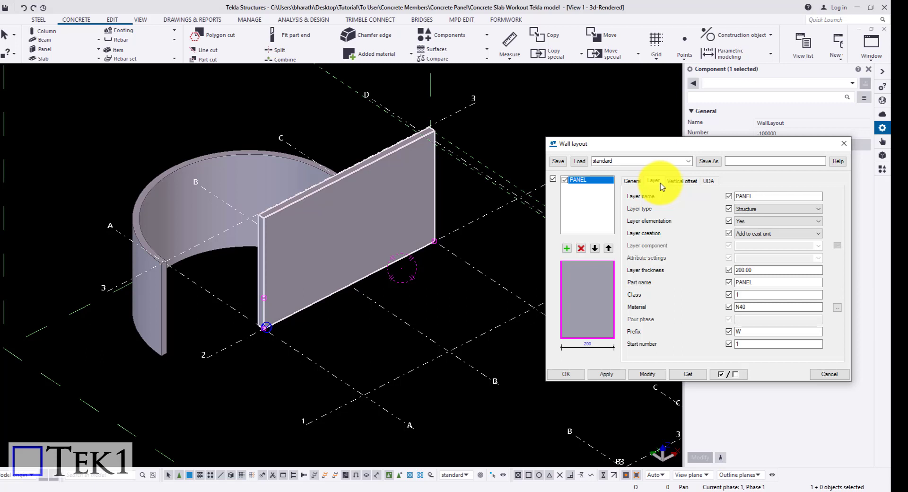
pyautogui.click(678, 185)
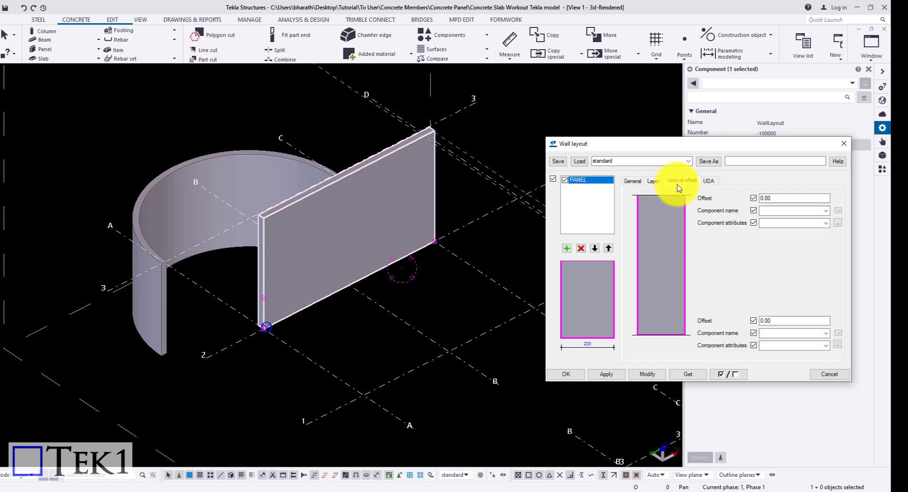
pyautogui.click(714, 182)
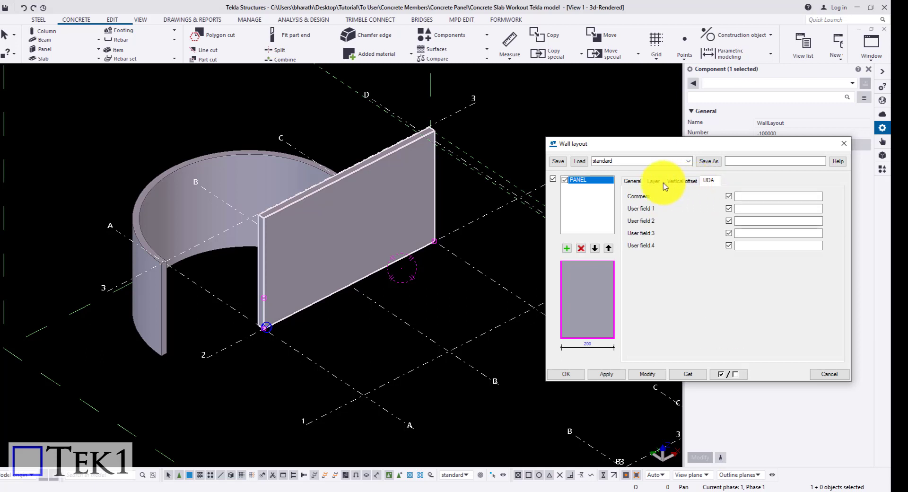
pyautogui.click(629, 183)
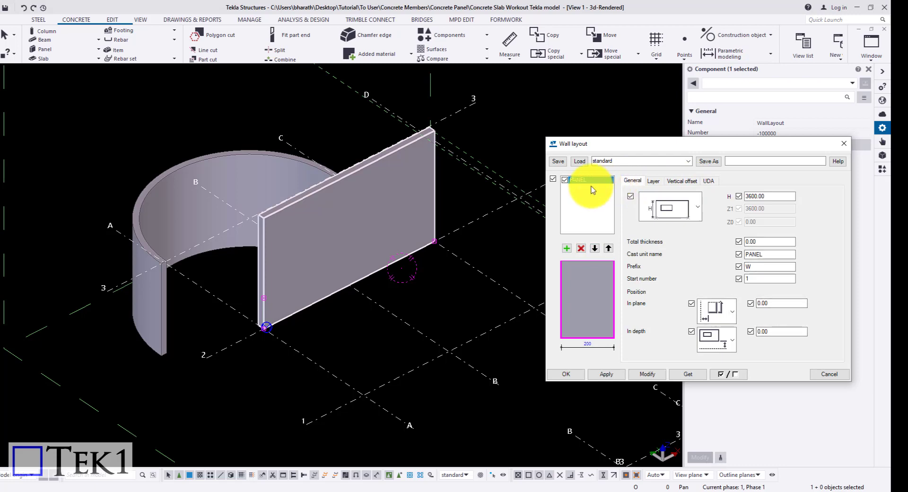
pyautogui.scroll(3, 299, 224)
pyautogui.scroll(-2, 300, 223)
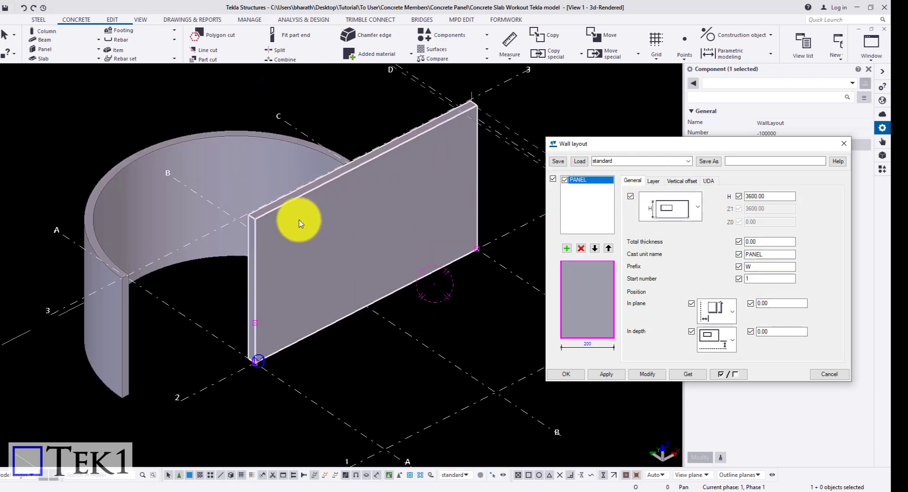
# Step: Add a layer named FINISH to the wall layout, set the total thickness to 10.00 and apply the changes
pyautogui.click(566, 249)
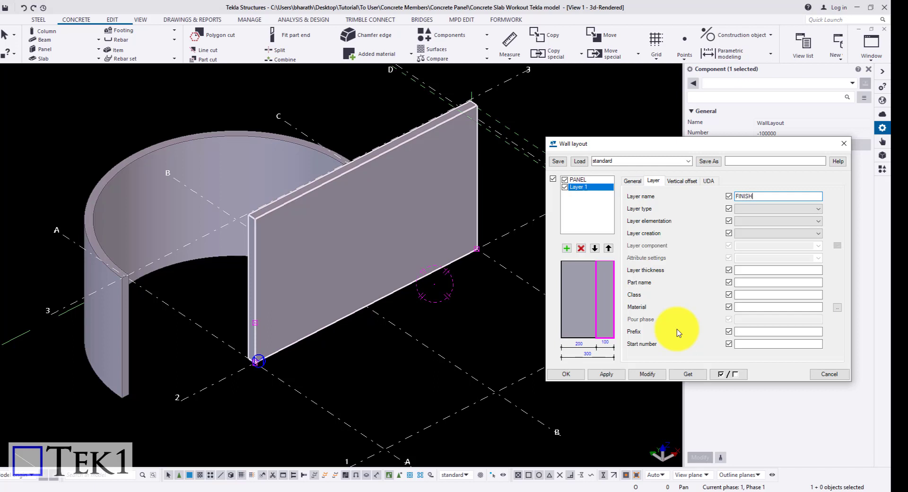
pyautogui.click(632, 180)
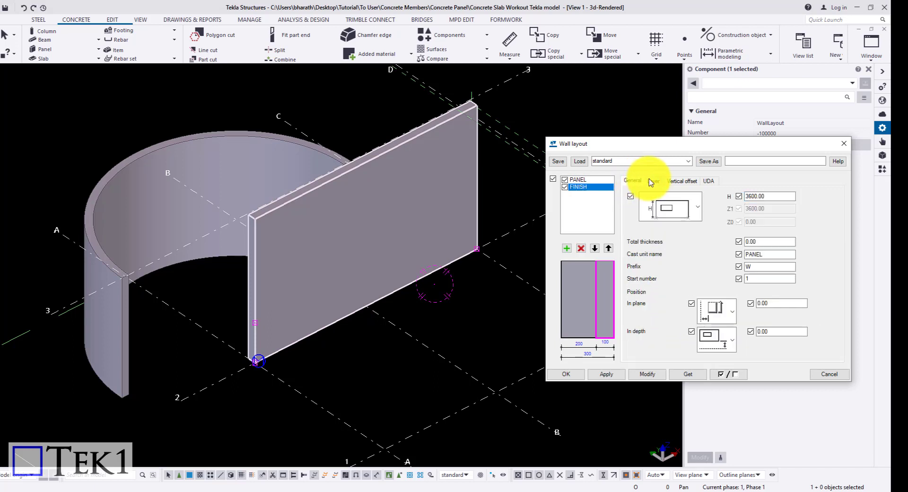
pyautogui.doubleClick(756, 195)
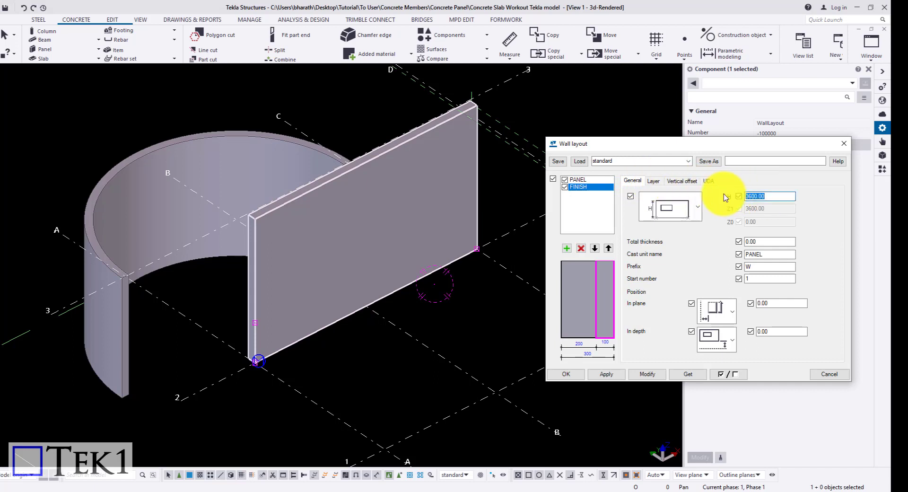
pyautogui.doubleClick(756, 241)
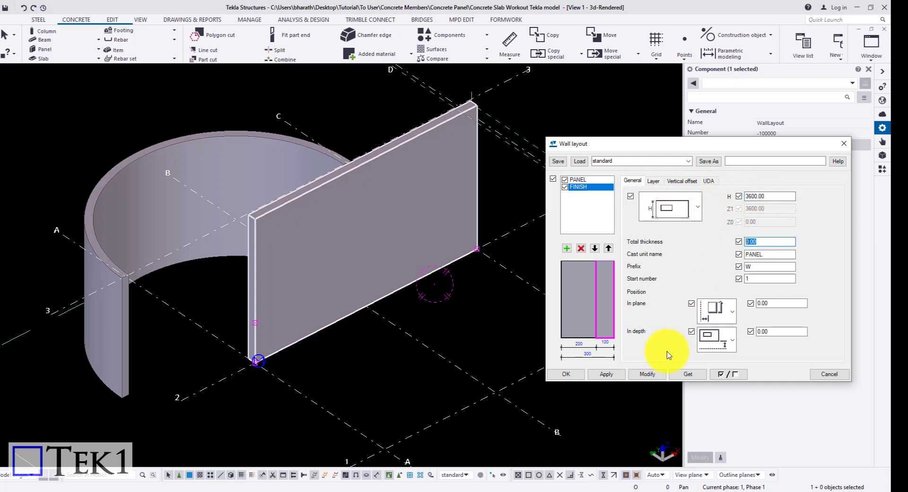
pyautogui.click(644, 374)
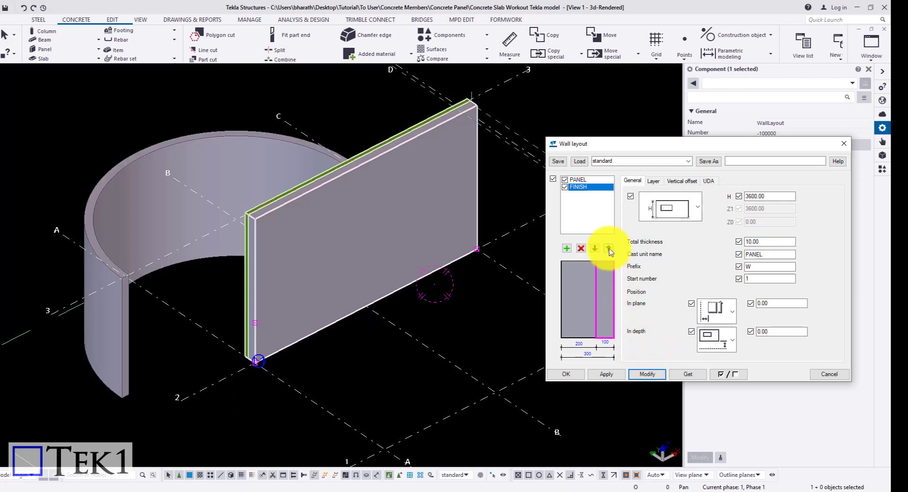
# Step: Move the FINISH layer above the PANEL layer, apply it to the wall and review the layer settings
pyautogui.click(608, 248)
pyautogui.click(646, 374)
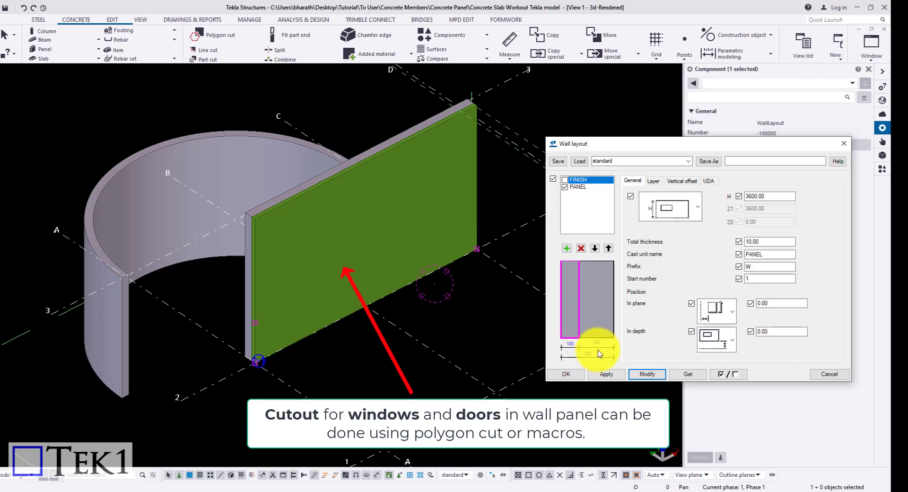
pyautogui.click(653, 181)
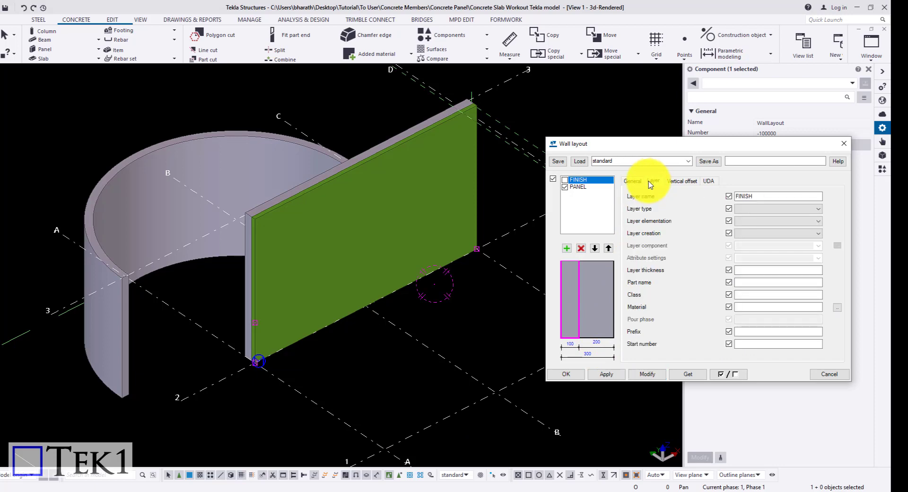
pyautogui.click(587, 186)
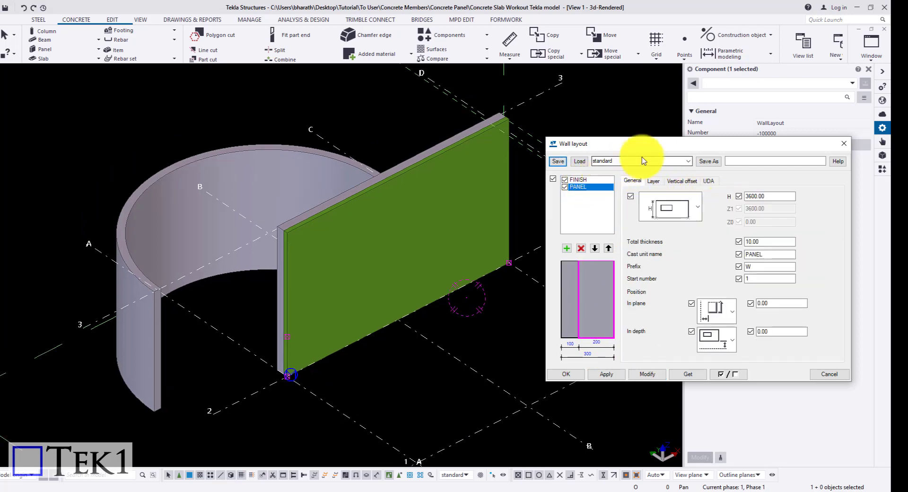
# Step: Load the Double Wall preset in the wall layout properties, apply it to the wall and close the dialog
pyautogui.click(688, 161)
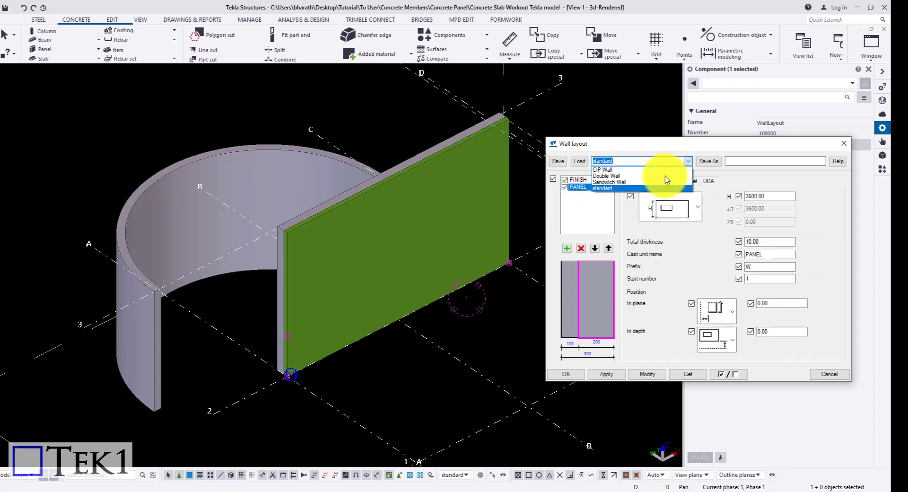
pyautogui.click(660, 176)
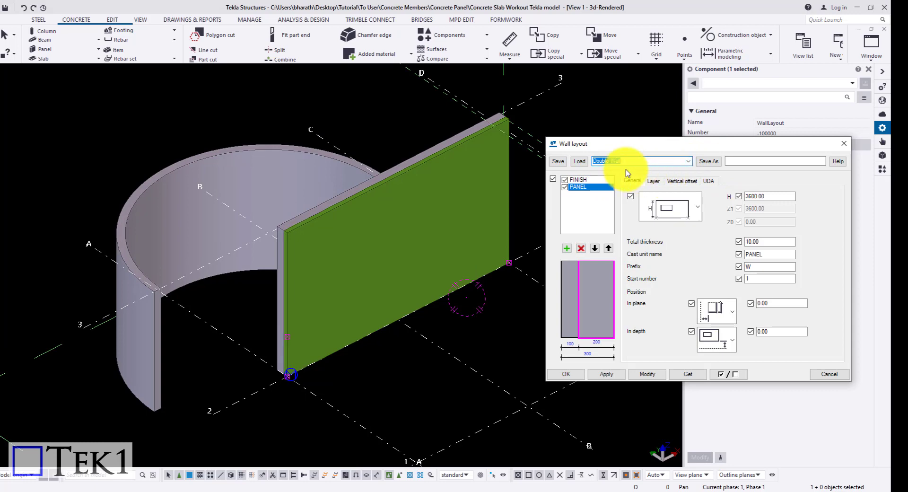
pyautogui.click(580, 161)
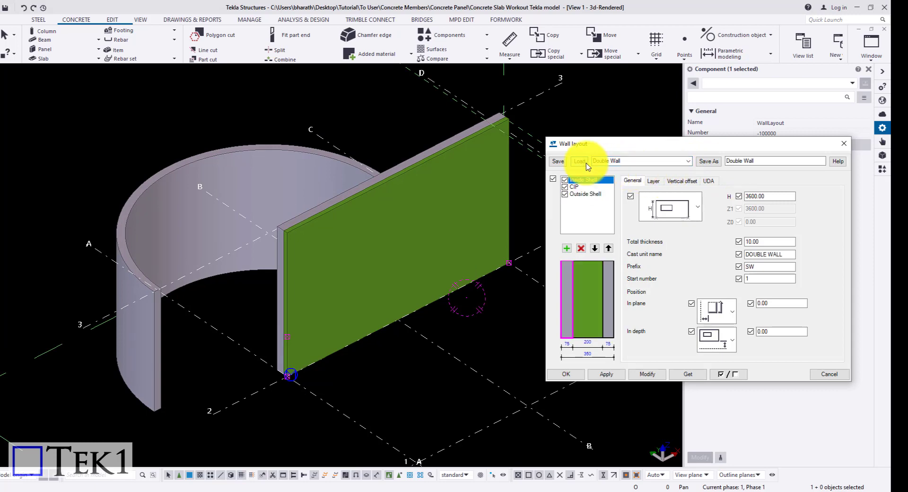
pyautogui.click(647, 374)
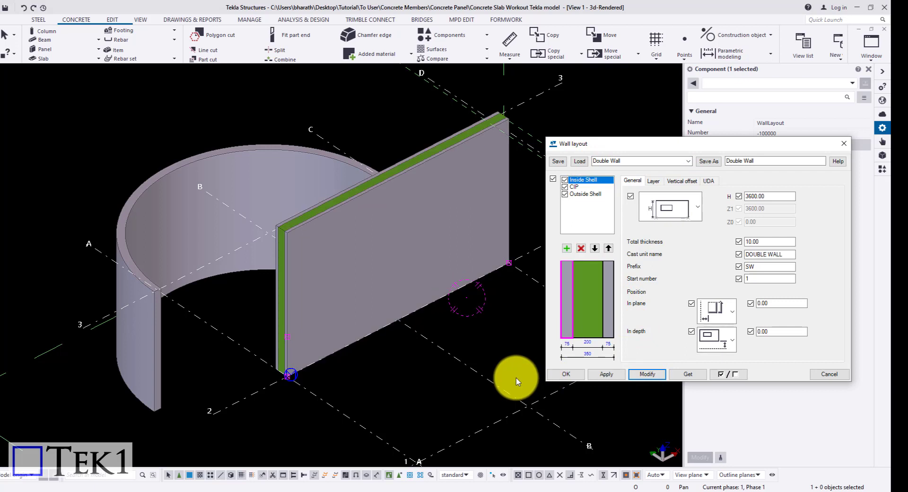
pyautogui.click(844, 143)
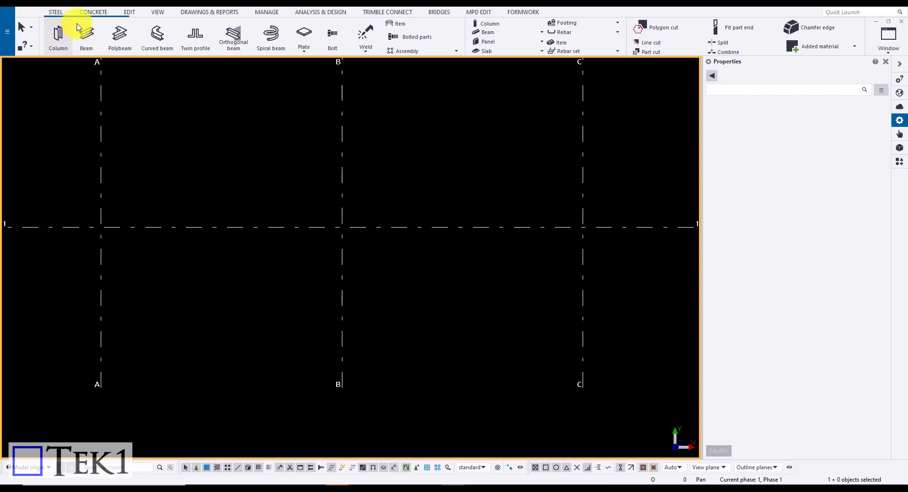
# Step: Create a concrete panel along grid line 1 from grid A to grid B
pyautogui.click(105, 13)
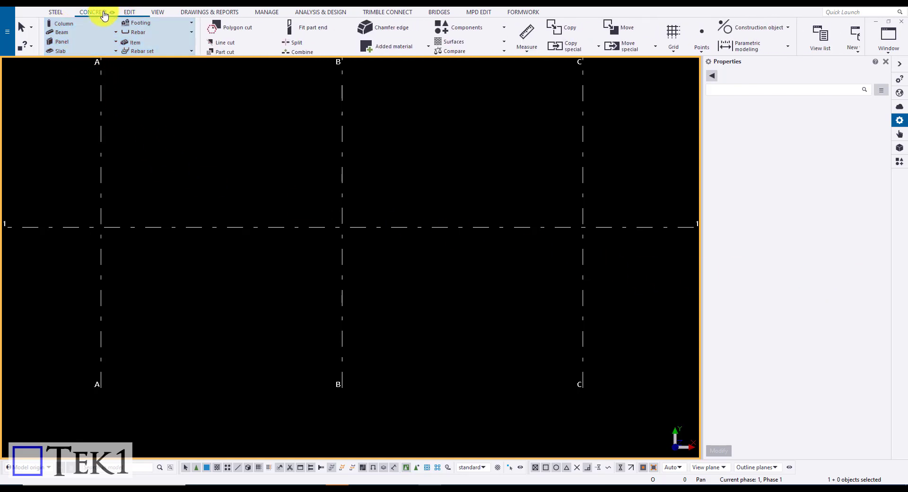
pyautogui.click(71, 41)
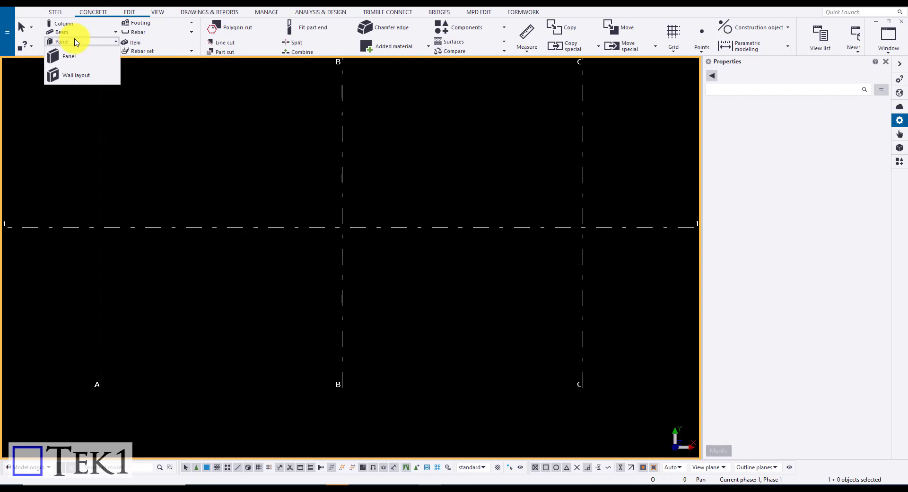
pyautogui.click(73, 57)
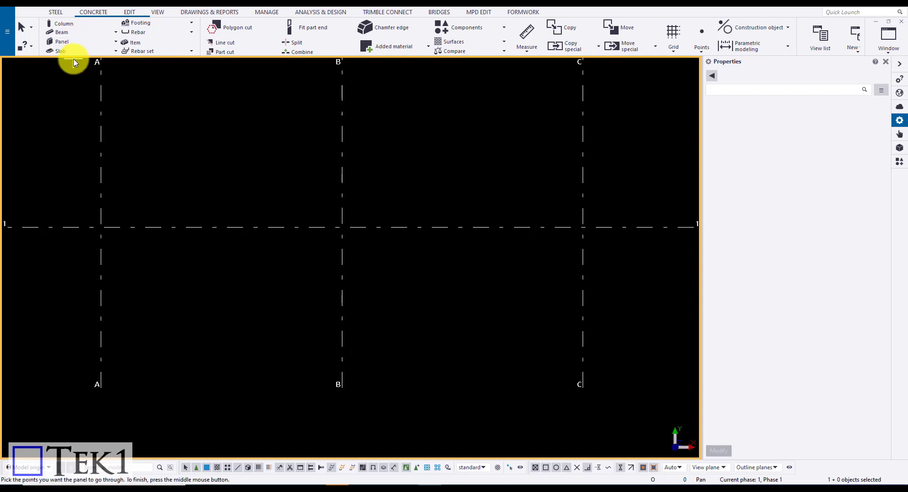
pyautogui.click(100, 227)
pyautogui.click(337, 227)
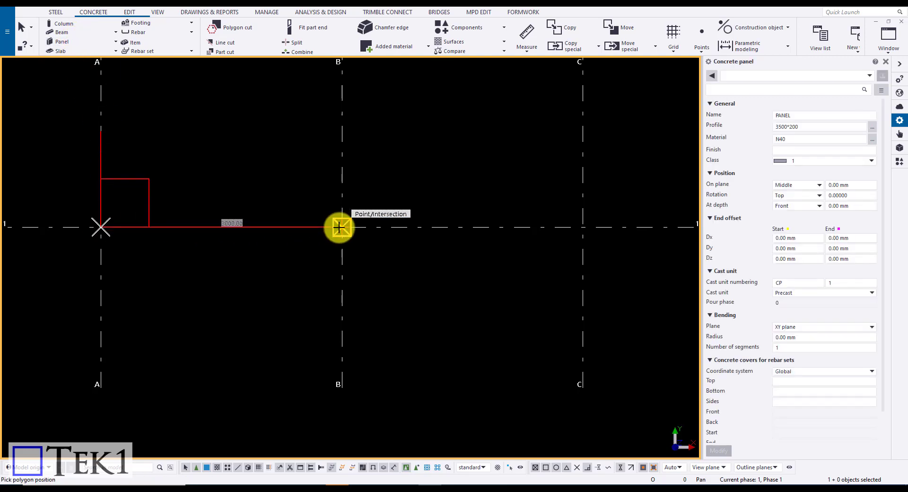
pyautogui.middleClick(338, 227)
# Step: Create a second concrete panel along grid line 1 from grid B to grid C and end the command
pyautogui.click(340, 227)
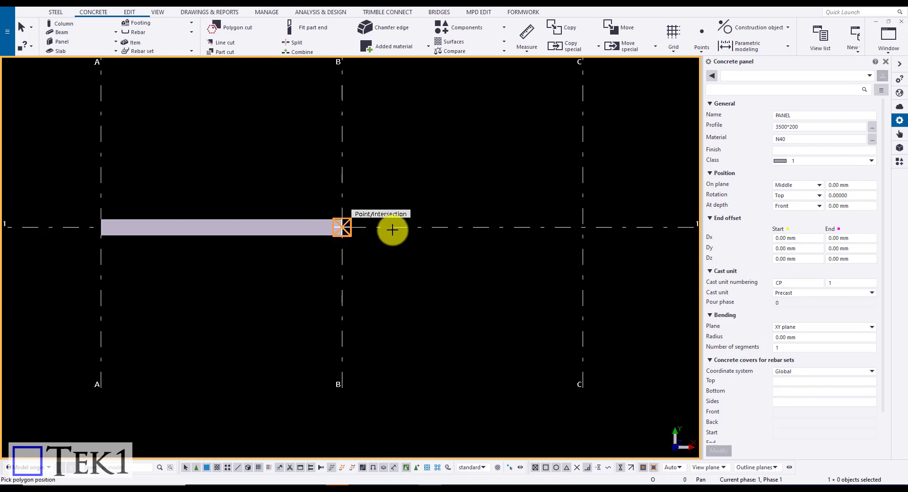
pyautogui.click(580, 226)
pyautogui.middleClick(580, 226)
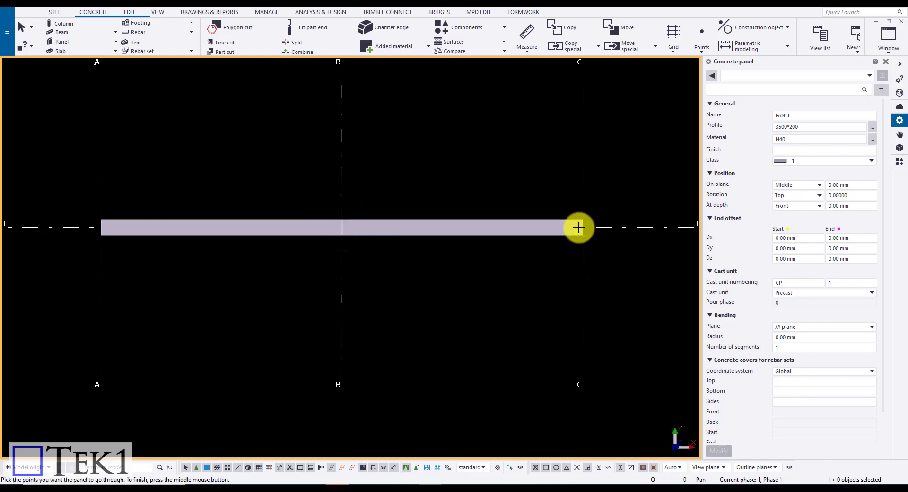
pyautogui.scroll(4, 341, 239)
pyautogui.scroll(5, 341, 239)
pyautogui.press('Escape')
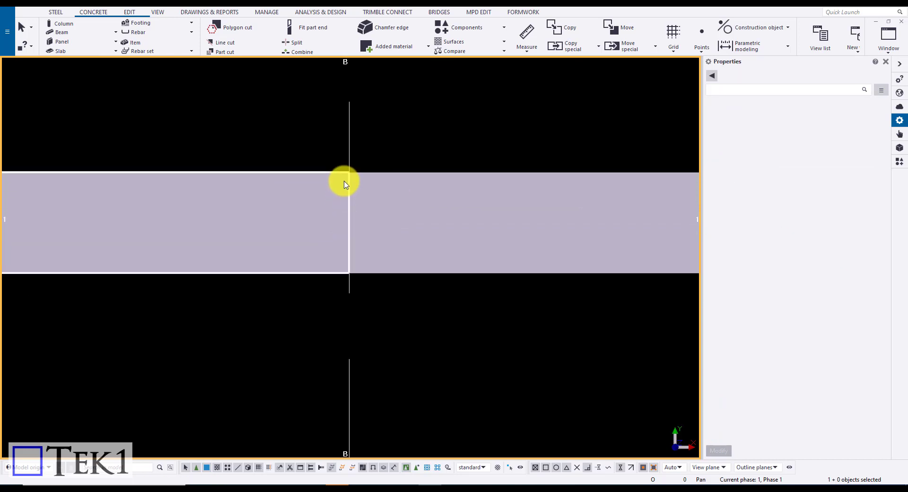
# Step: Set the end offset Dx of the panel between grids A and B to -10 mm at its end and apply it
pyautogui.click(338, 175)
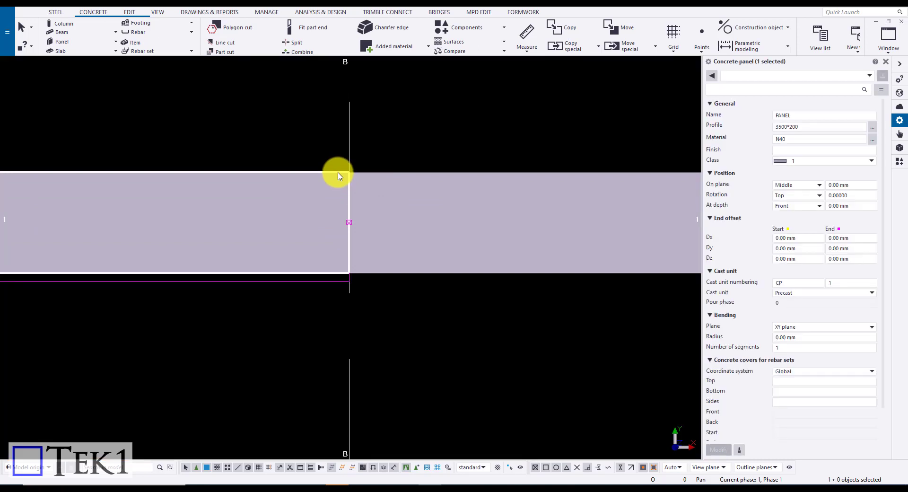
pyautogui.click(397, 173)
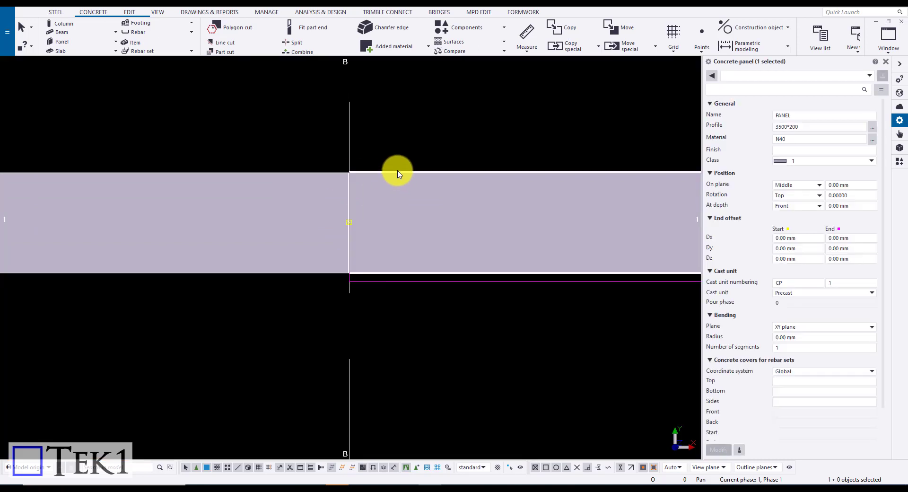
pyautogui.click(314, 171)
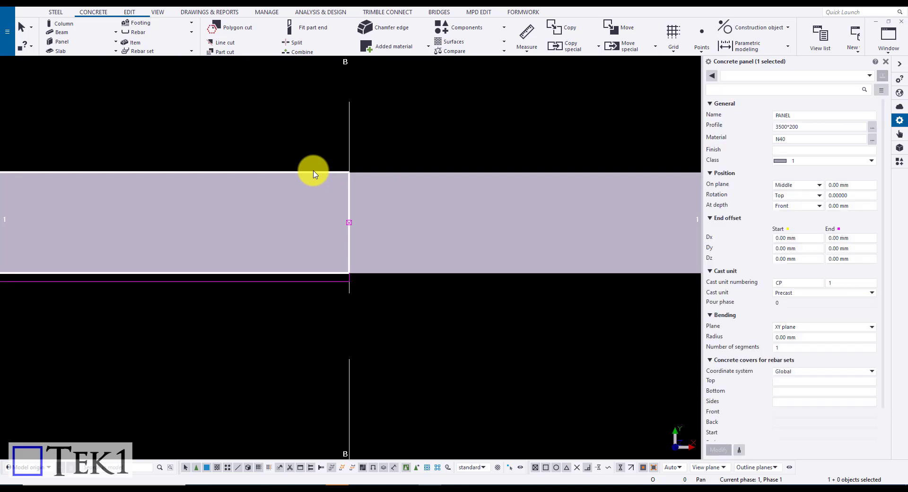
pyautogui.click(840, 205)
pyautogui.click(834, 237)
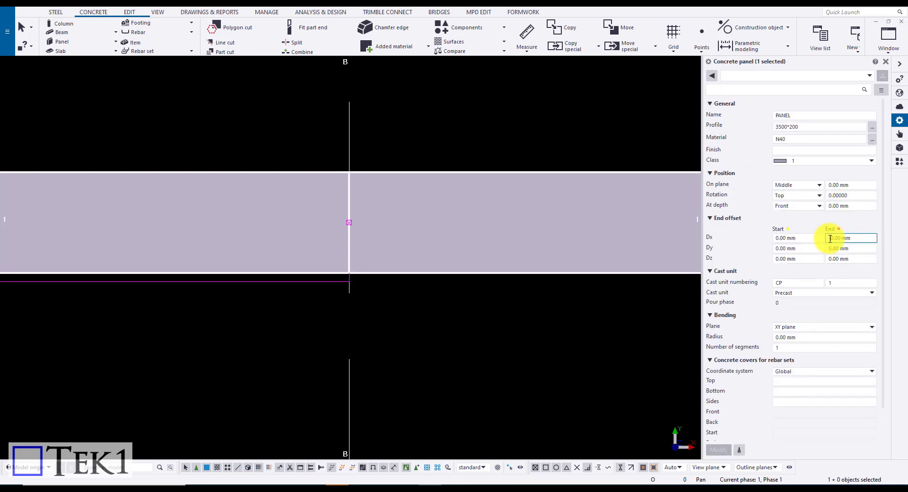
pyautogui.write('1')
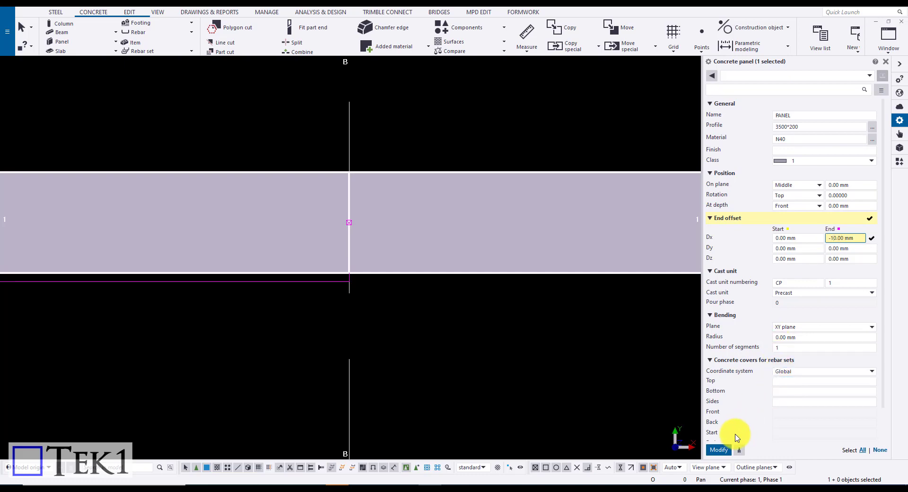
pyautogui.click(722, 450)
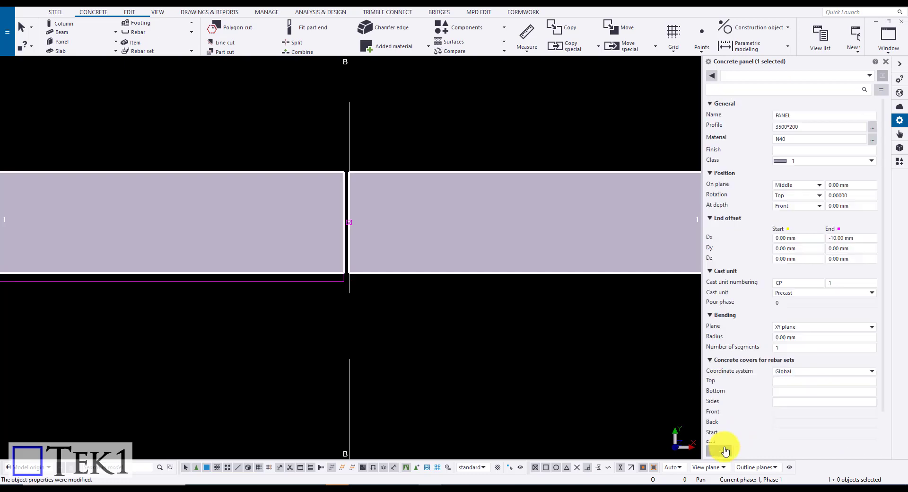
# Step: Set the start offset Dx of the panel between grids B and C to 10 mm, apply it and deselect the panel
pyautogui.click(428, 176)
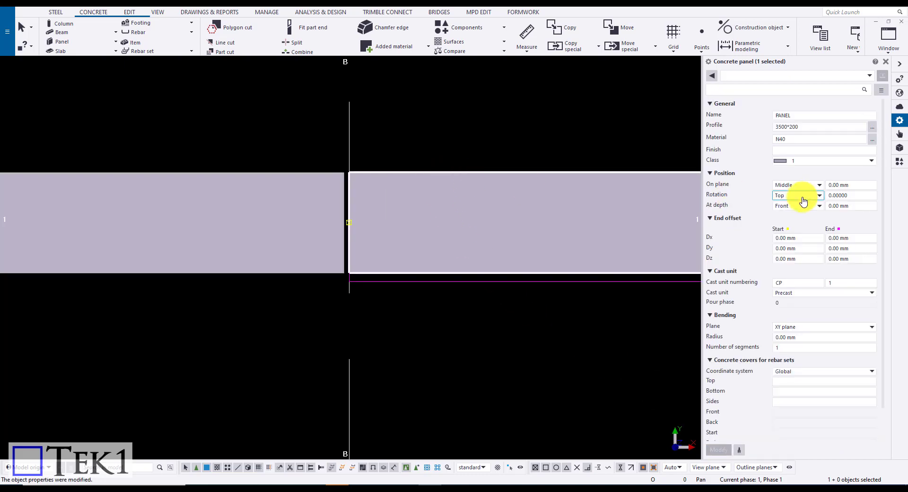
pyautogui.click(785, 238)
pyautogui.write('10')
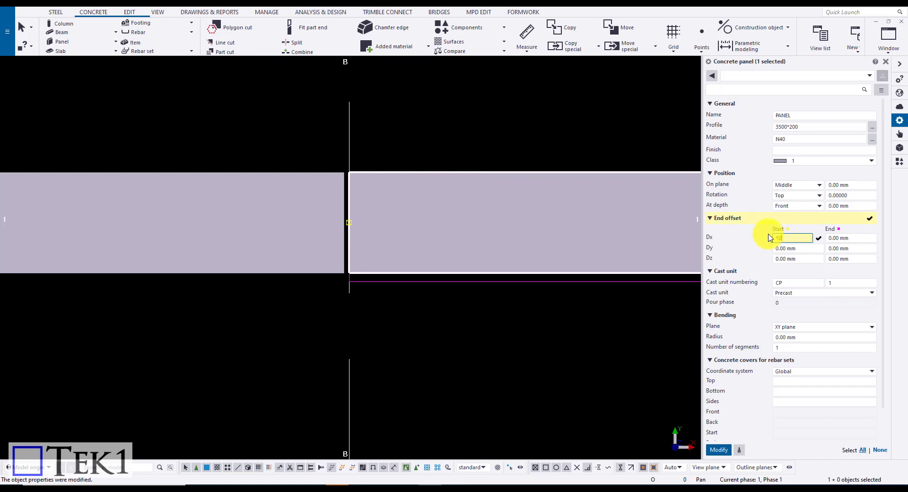
pyautogui.press('Return')
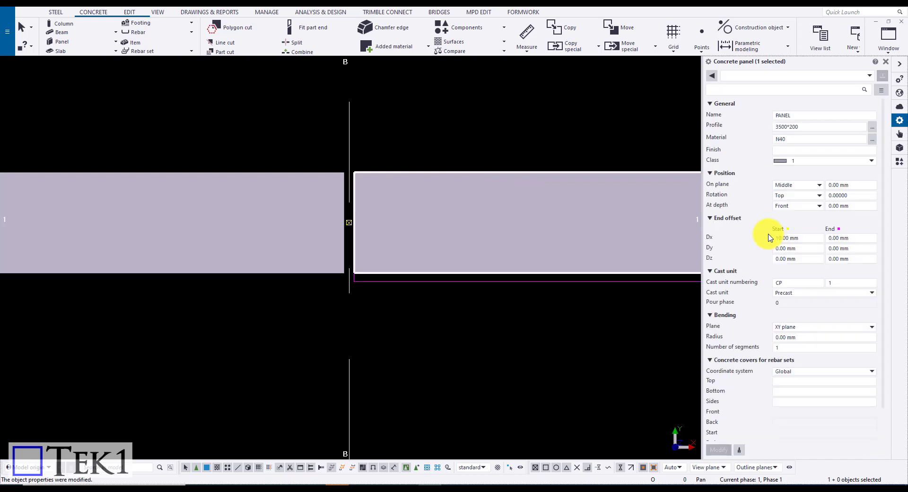
pyautogui.click(664, 401)
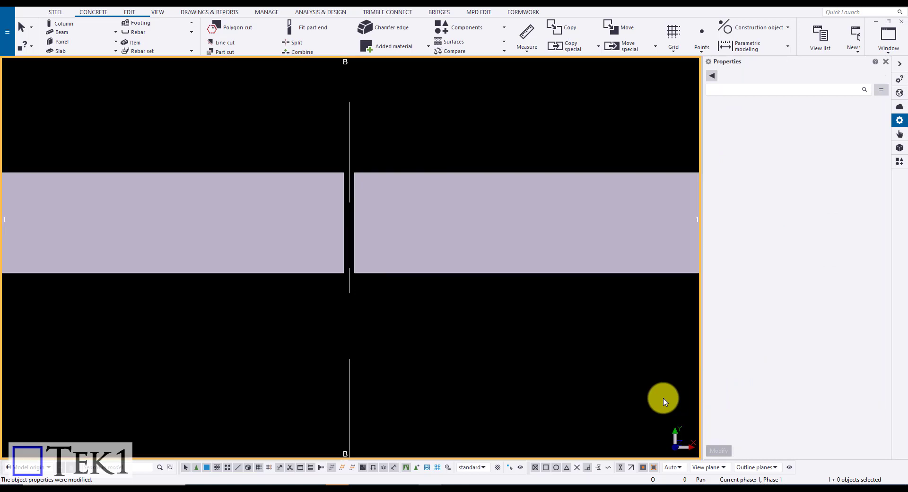
# Step: Measure the gap between the upper corners of the two panels at grid B
pyautogui.click(520, 38)
pyautogui.scroll(2, 345, 166)
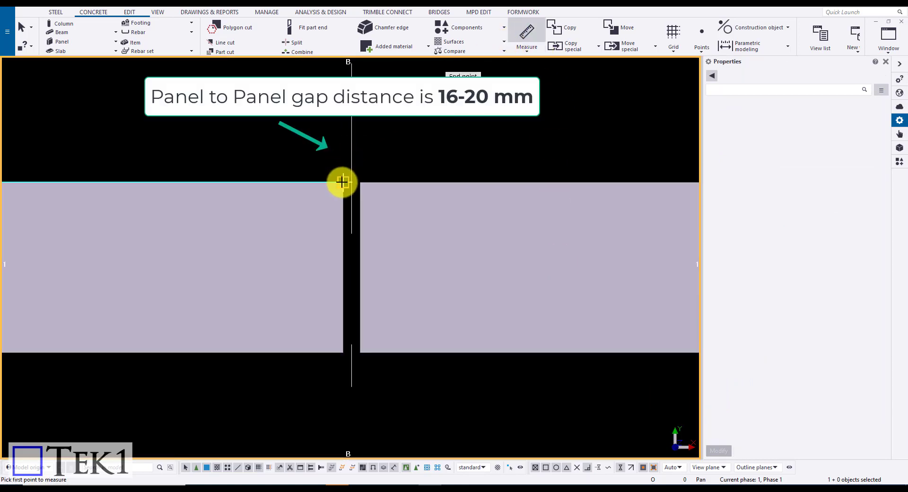
pyautogui.click(343, 183)
pyautogui.click(360, 182)
pyautogui.scroll(-2, 360, 182)
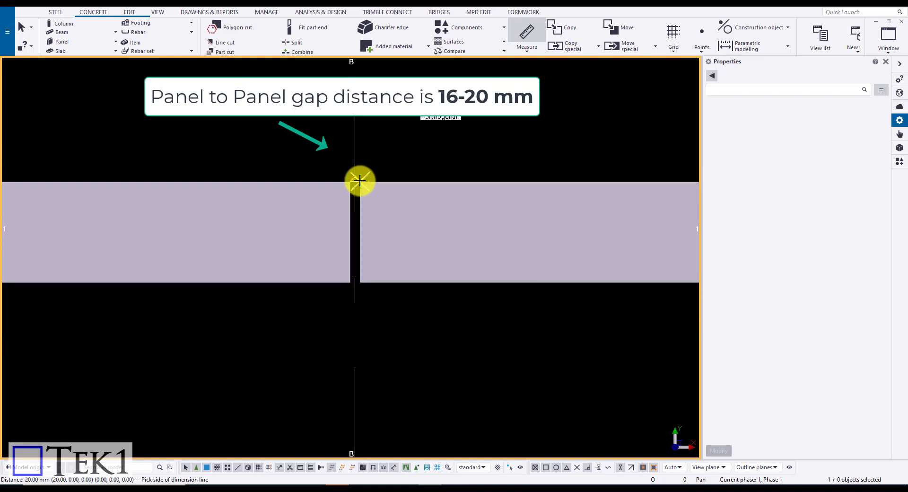